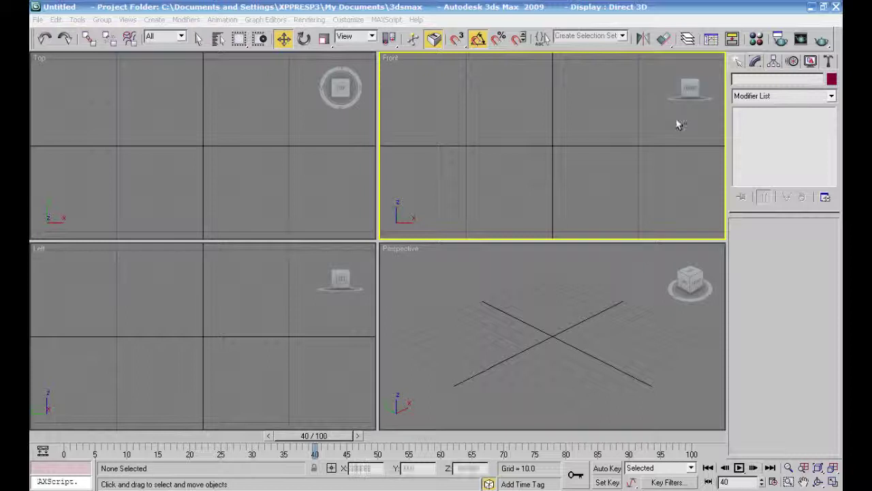
Step: Create a standard primitive Plane in the Front viewport, about 140 long and 79 wide, standing on the horizontal axis
click(738, 61)
click(755, 81)
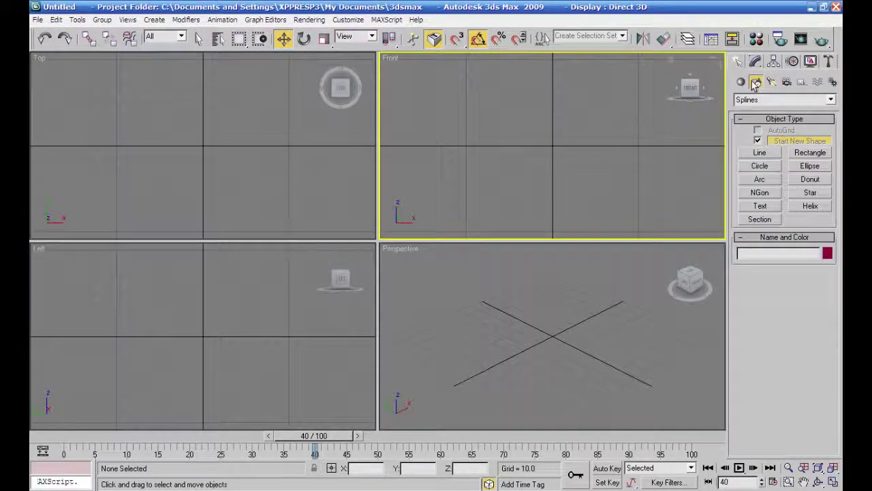
click(741, 82)
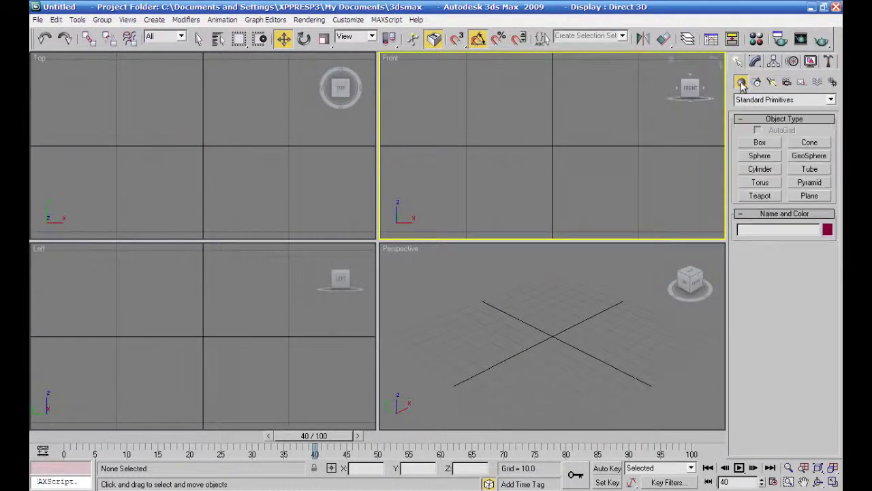
click(809, 196)
middle_drag(563, 126, 561, 193)
drag(508, 93, 574, 214)
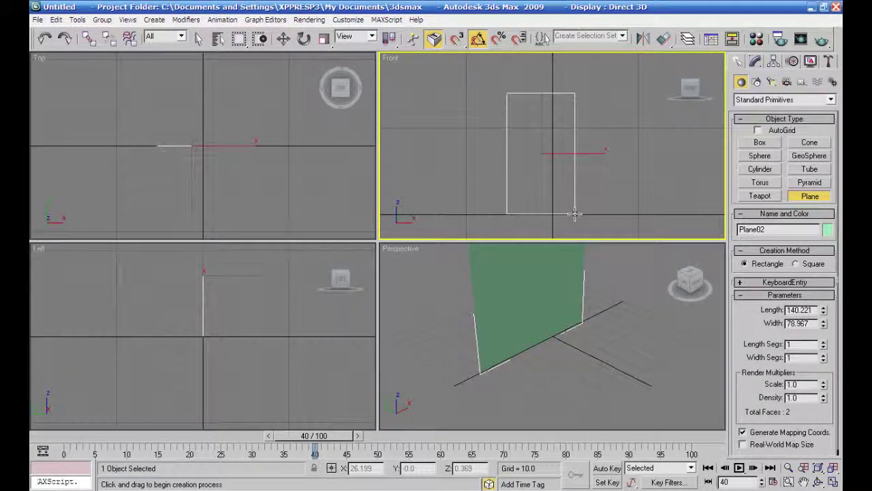
Step: Start a Bitmap map for the diffuse color of the first sample material and list image files of all formats
key(m)
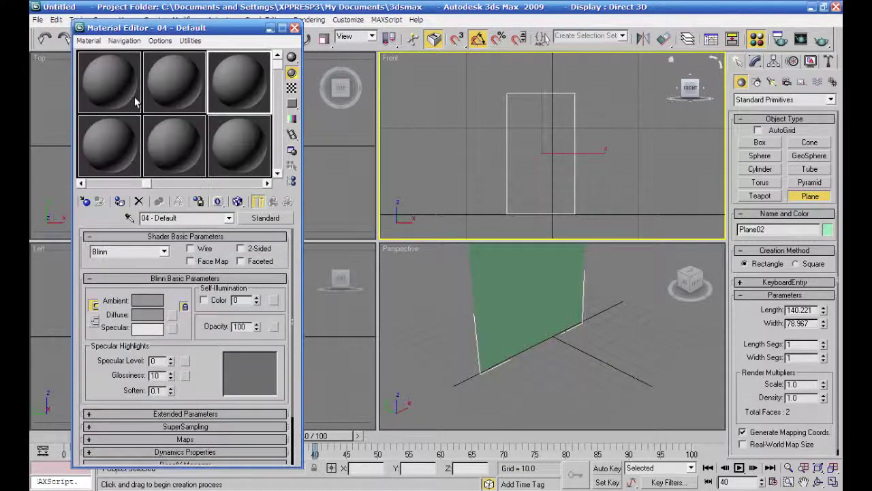
click(172, 315)
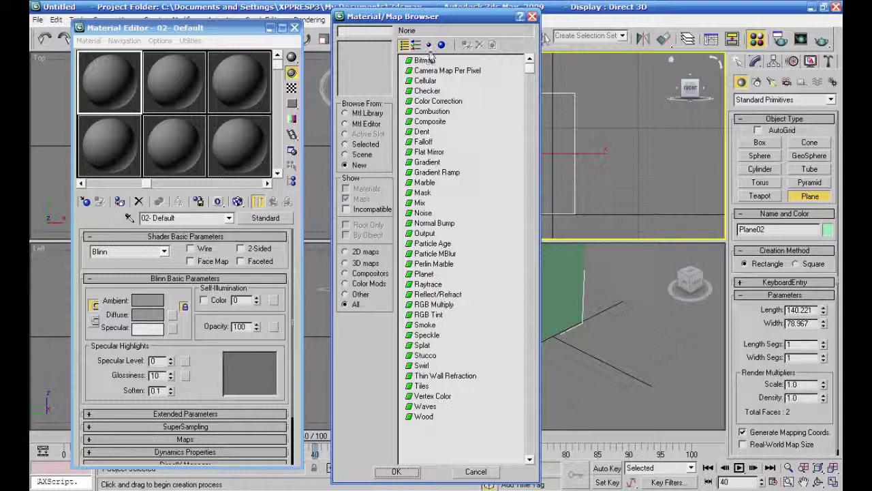
double_click(424, 60)
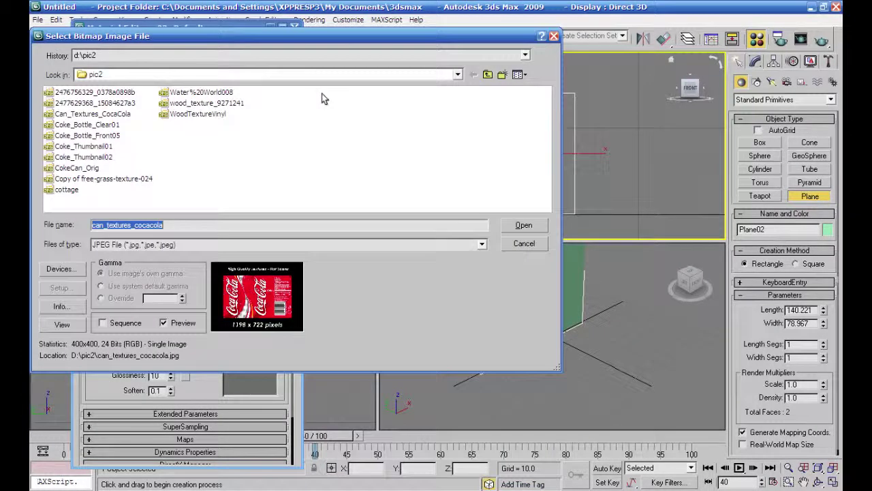
click(482, 245)
click(482, 245)
click(482, 245)
scroll(483, 263, up, 3)
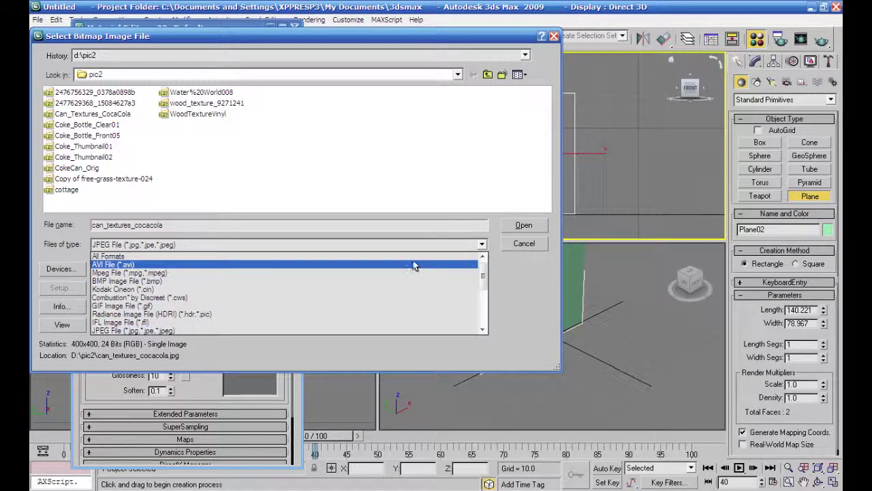
click(415, 256)
Step: Show the image files as thumbnails and load coke_redesign.png as the diffuse bitmap
click(517, 74)
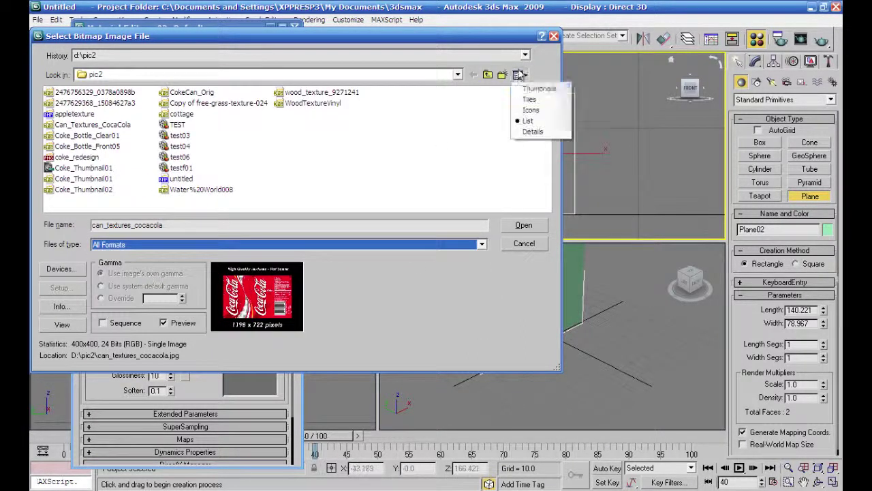
click(526, 87)
drag(546, 116, 546, 128)
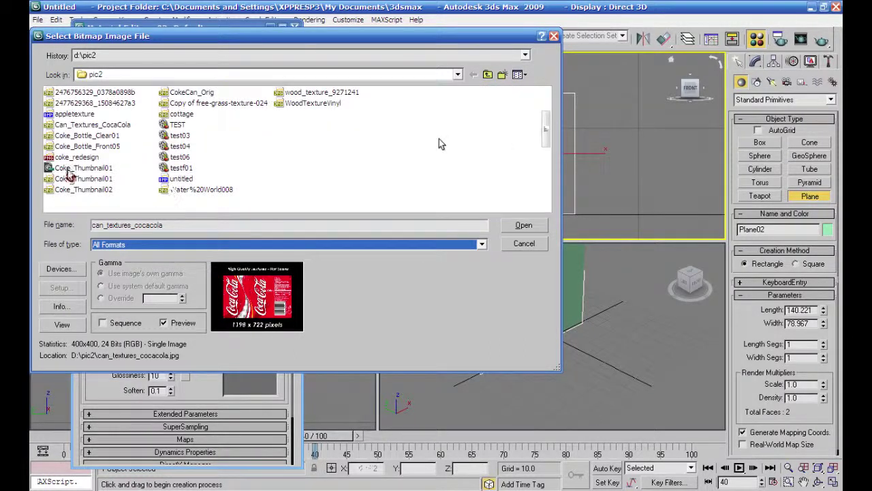
click(68, 176)
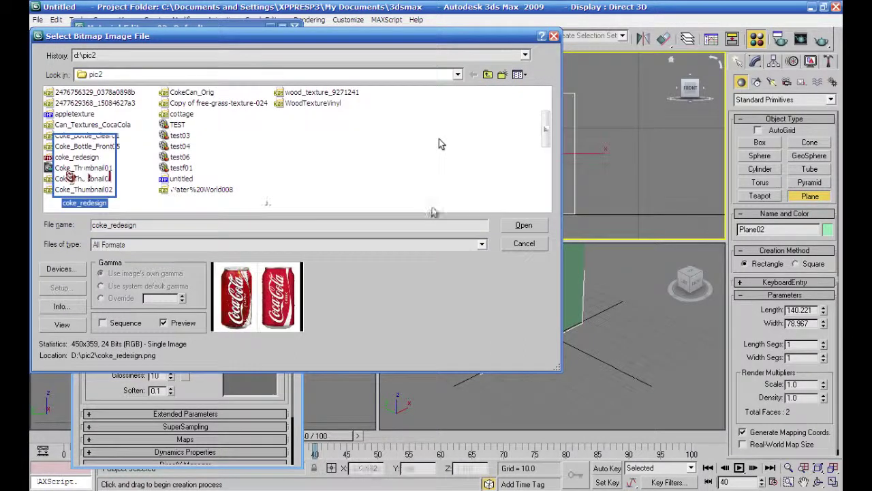
click(524, 226)
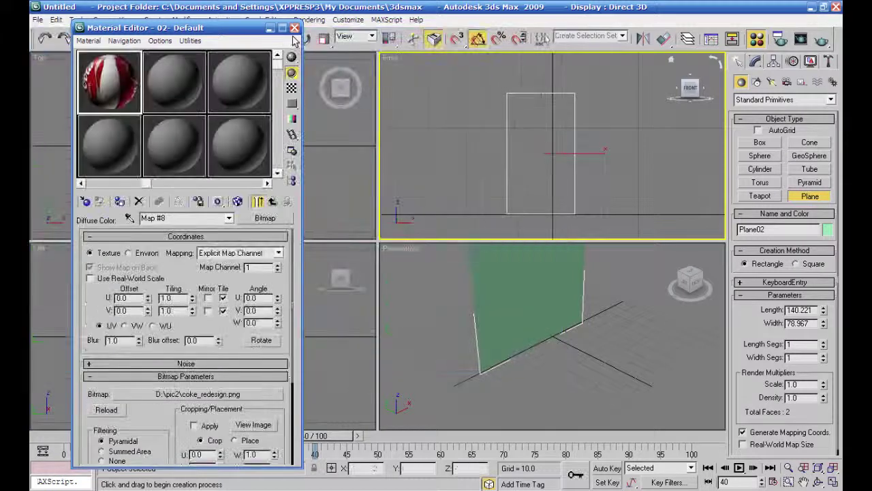
Step: Assign the can material to the plane and display its texture shaded in the Front viewport
click(120, 201)
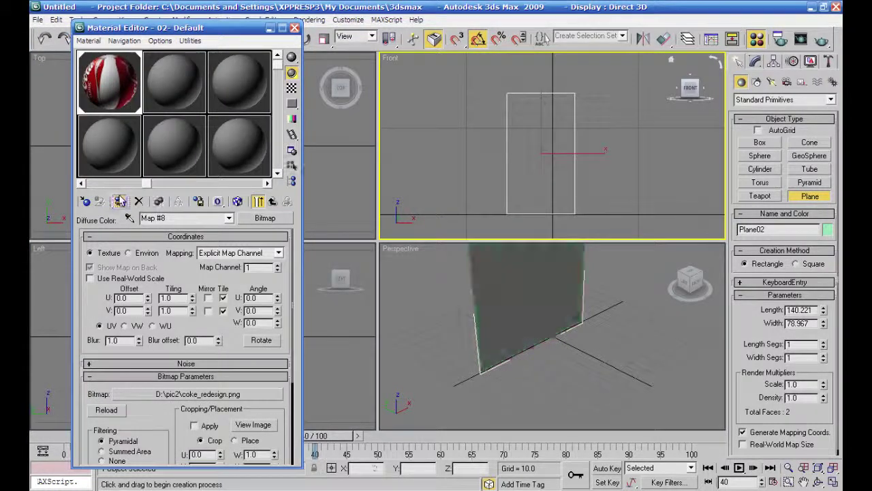
click(238, 201)
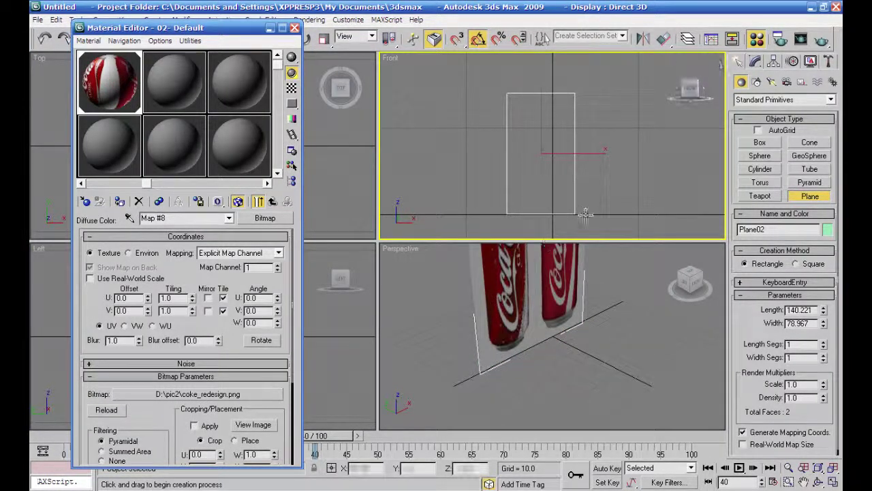
right_click(623, 199)
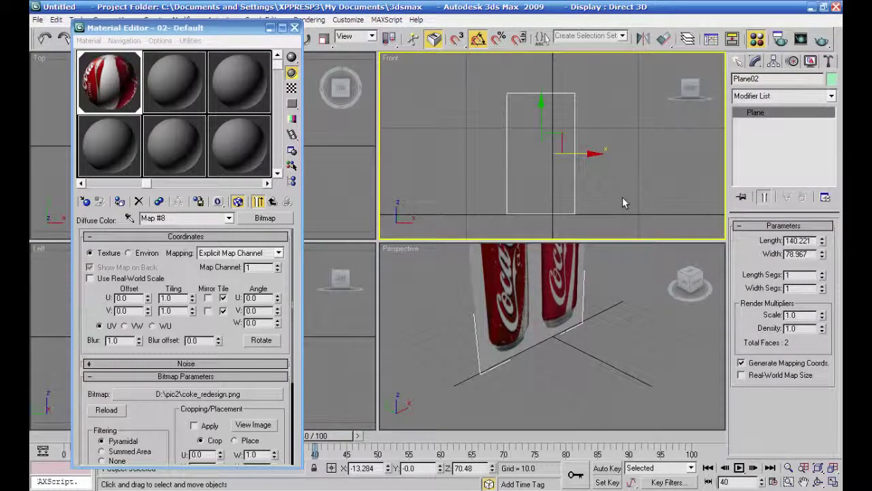
key(F3)
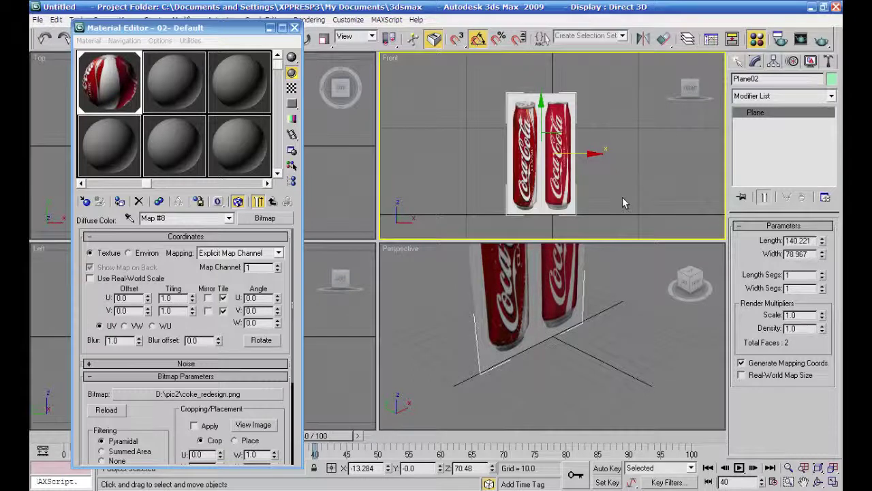
middle_drag(616, 206, 618, 206)
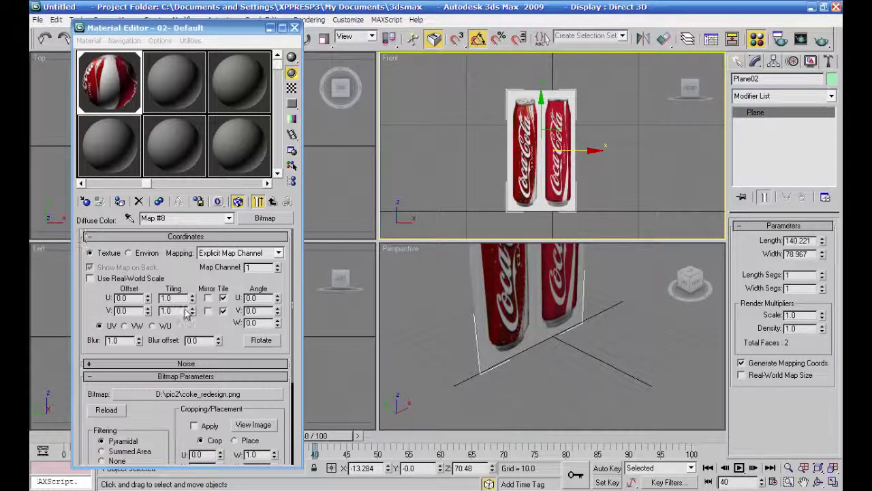
Step: Set the bitmap's U tiling to 0.5 and U offset to -0.51 to frame a single can, and close the Material Editor
click(175, 298)
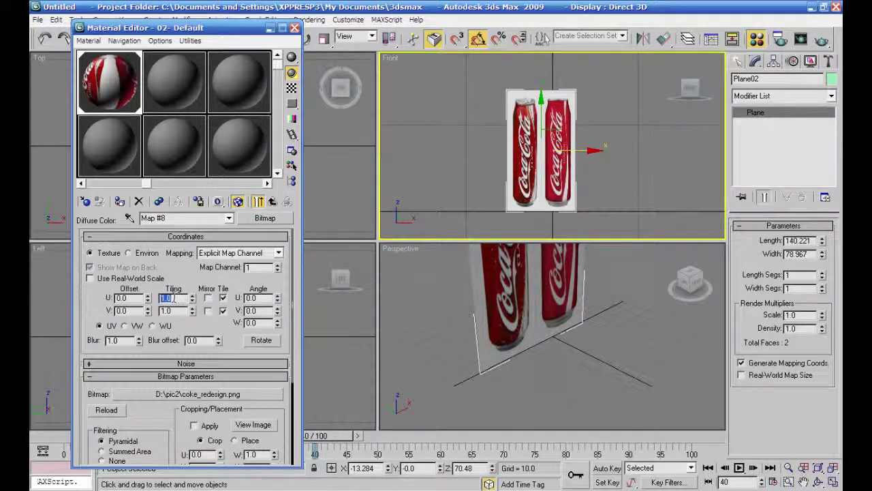
key(Return)
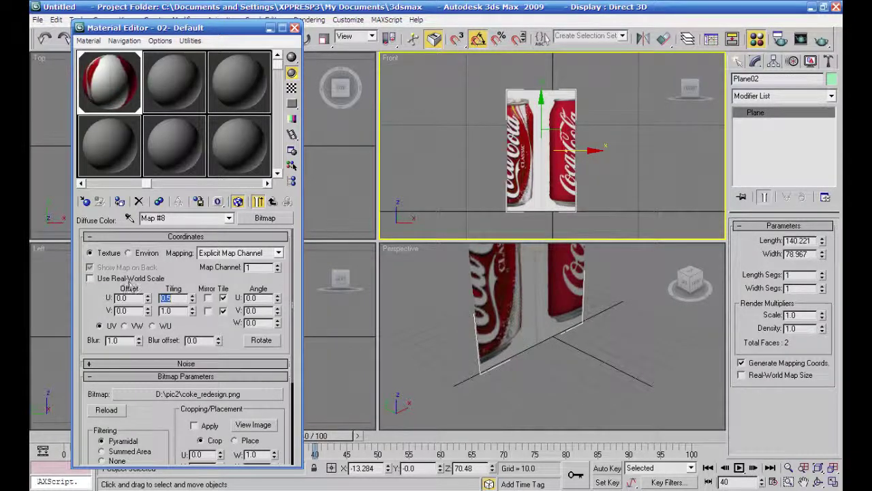
drag(147, 300, 144, 333)
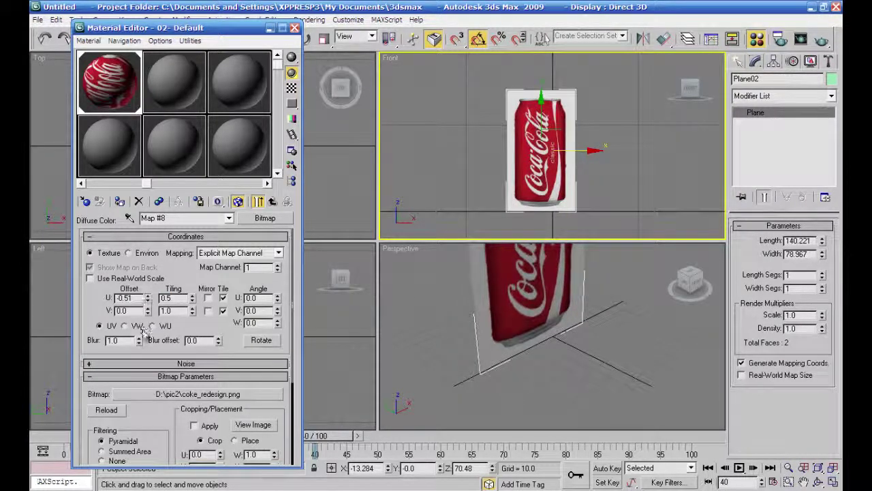
click(454, 204)
scroll(490, 211, up, 4)
scroll(490, 209, down, 4)
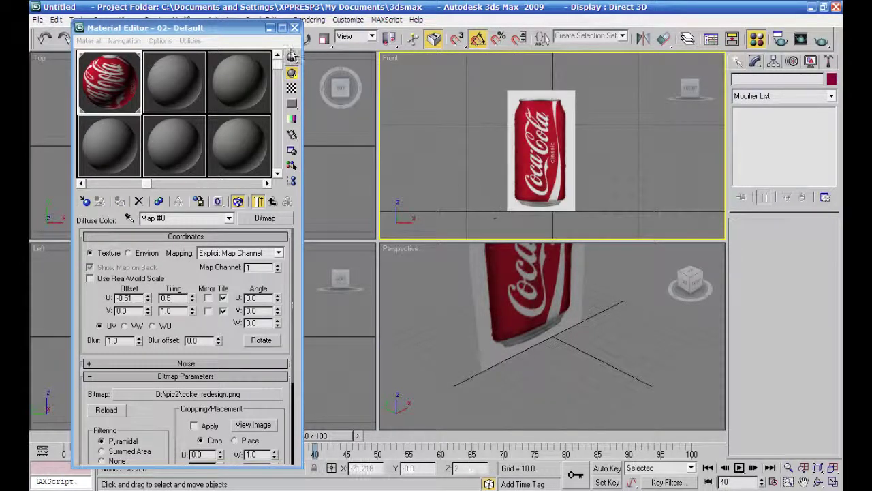
click(294, 29)
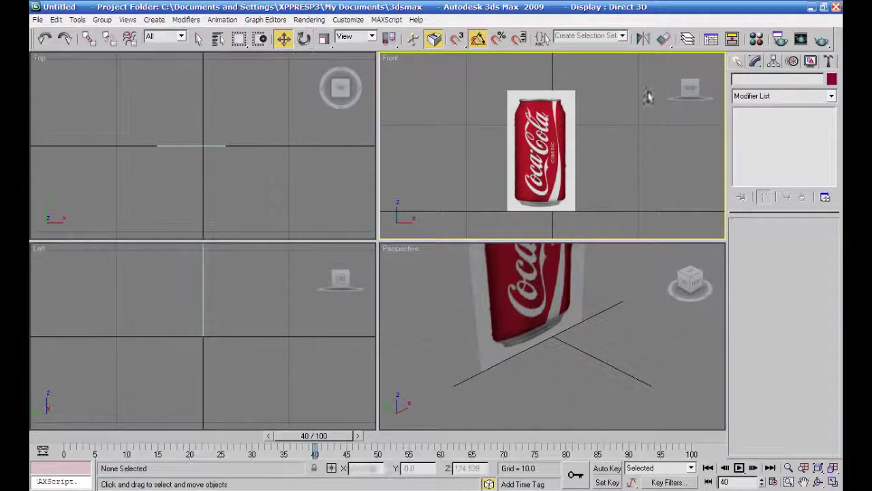
Step: Maximize the Front viewport and move the plane along X to about 0.62, centring the can on the vertical axis
click(833, 483)
middle_drag(598, 335, 668, 332)
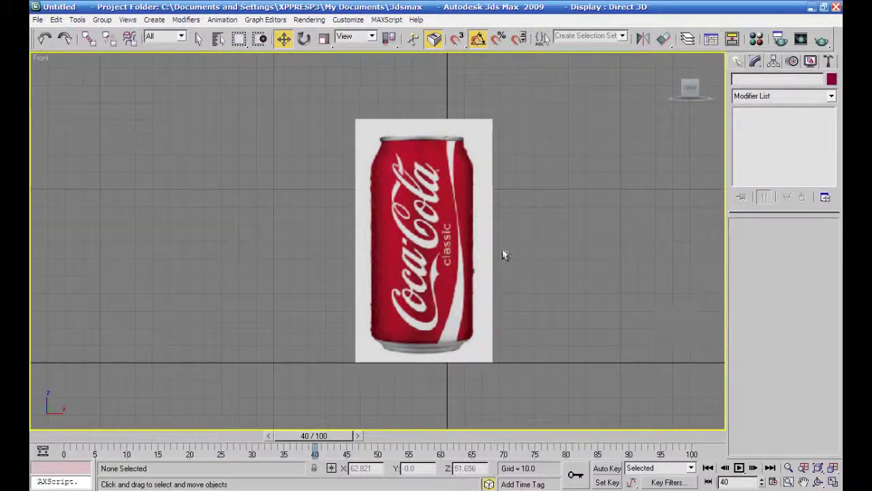
click(485, 247)
drag(470, 240, 482, 239)
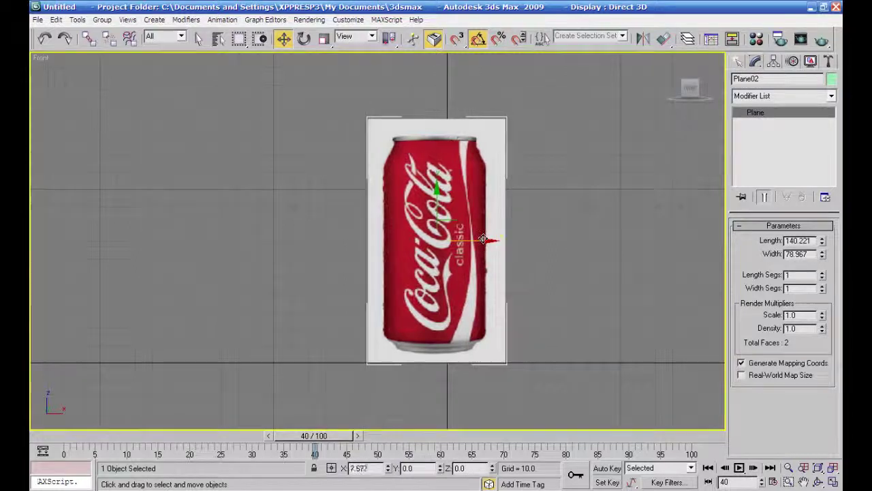
drag(483, 239, 494, 240)
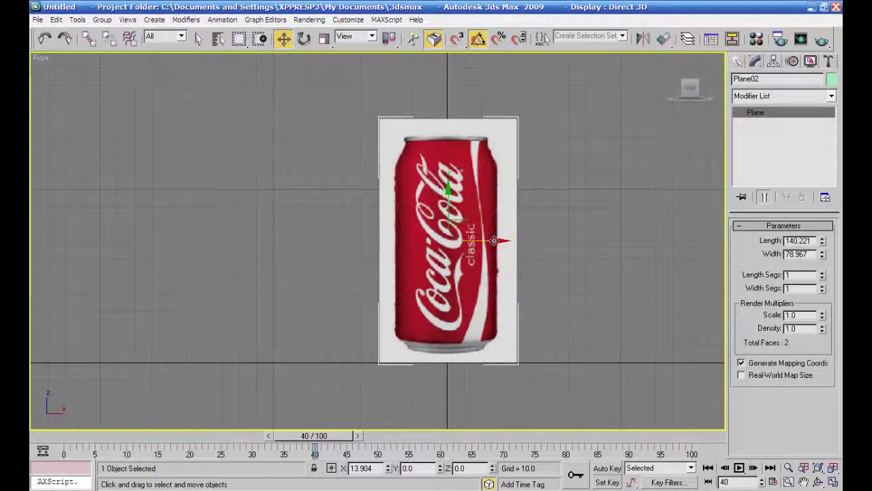
Step: Trace half of the can's outline with a Line spline, from the bottom centre up the right side to the top centre
click(738, 62)
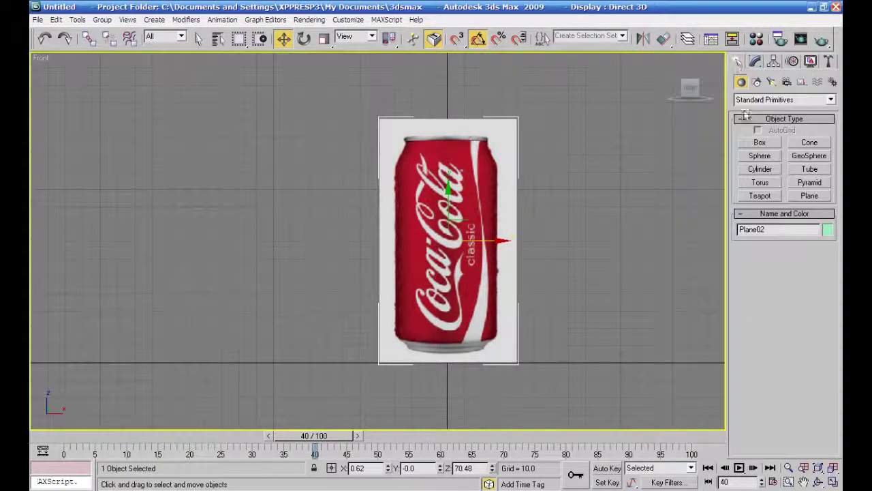
click(757, 82)
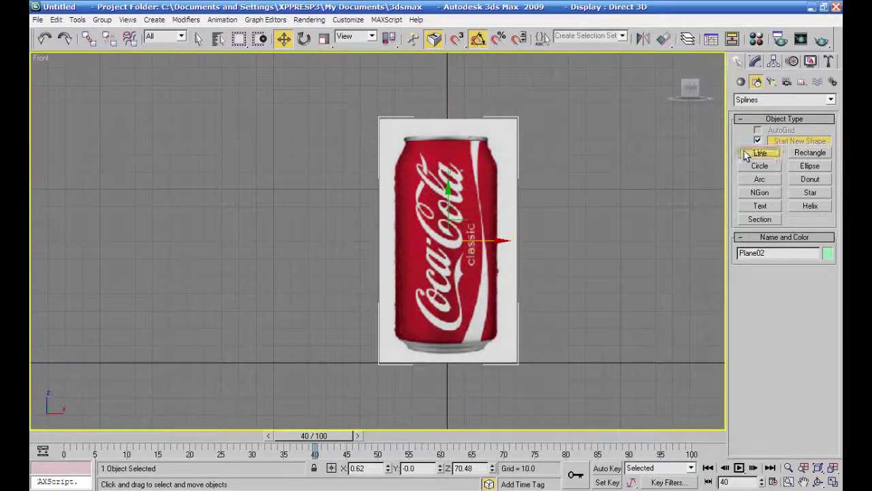
click(746, 152)
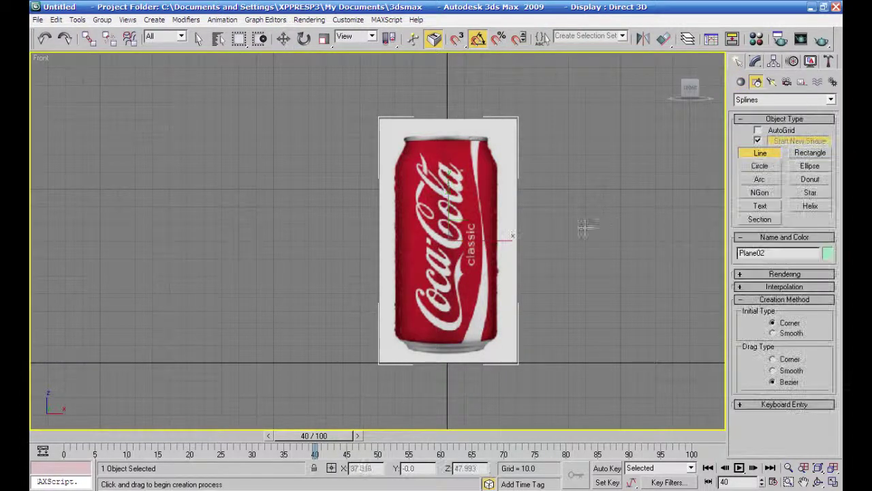
click(447, 353)
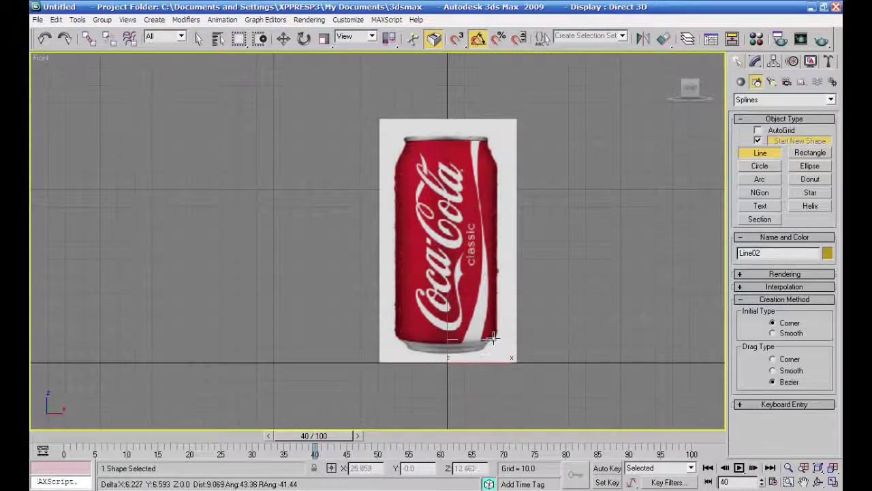
click(493, 335)
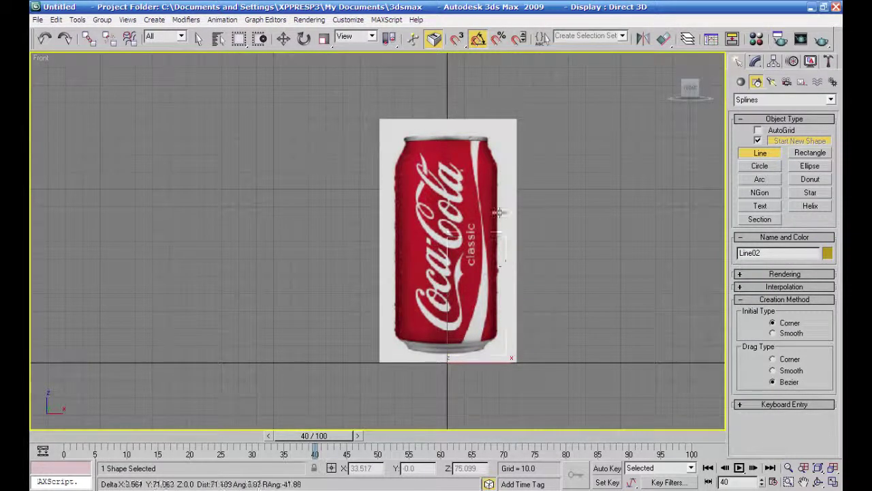
click(496, 163)
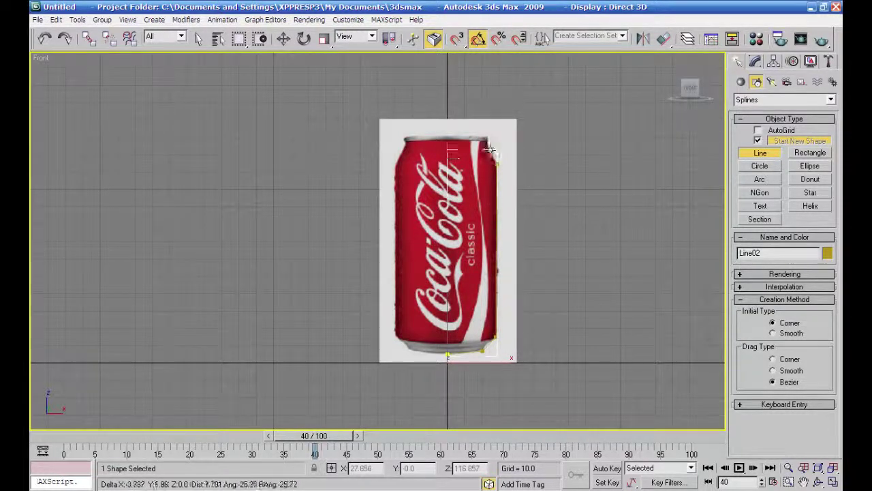
click(486, 142)
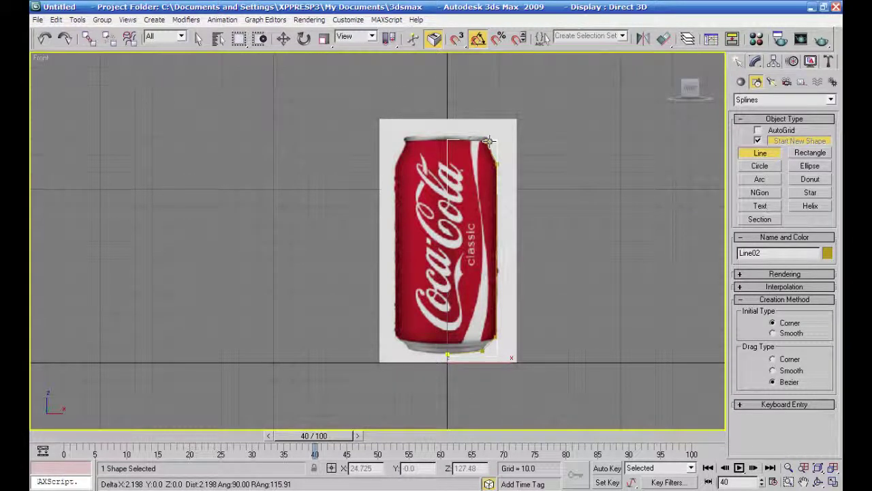
click(489, 135)
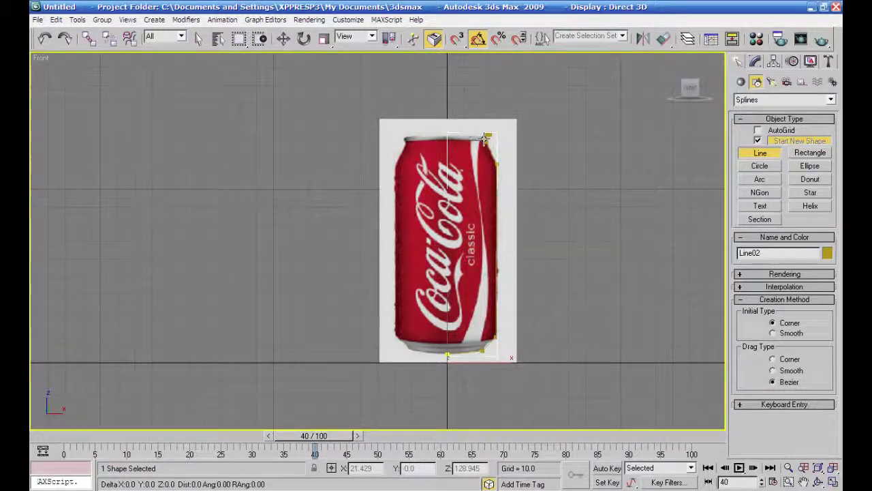
click(446, 139)
right_click(446, 139)
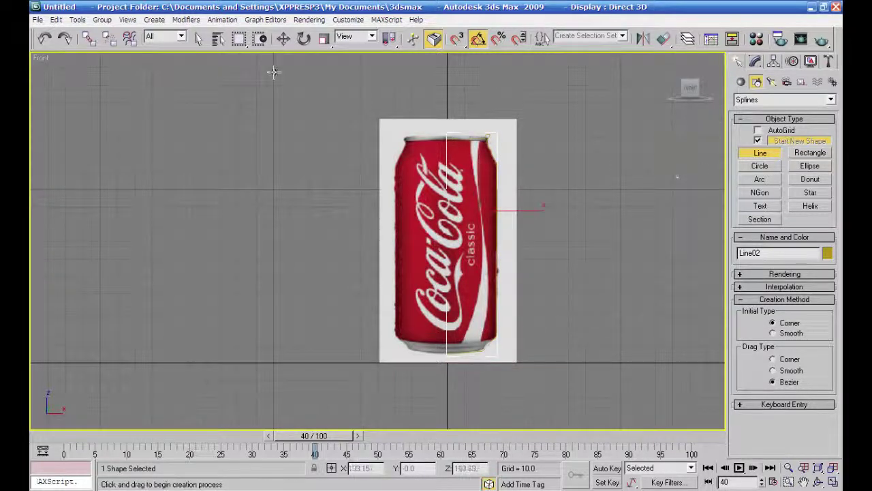
Step: Move the traced half-profile along X to about 88.6, clear of the reference image
click(289, 41)
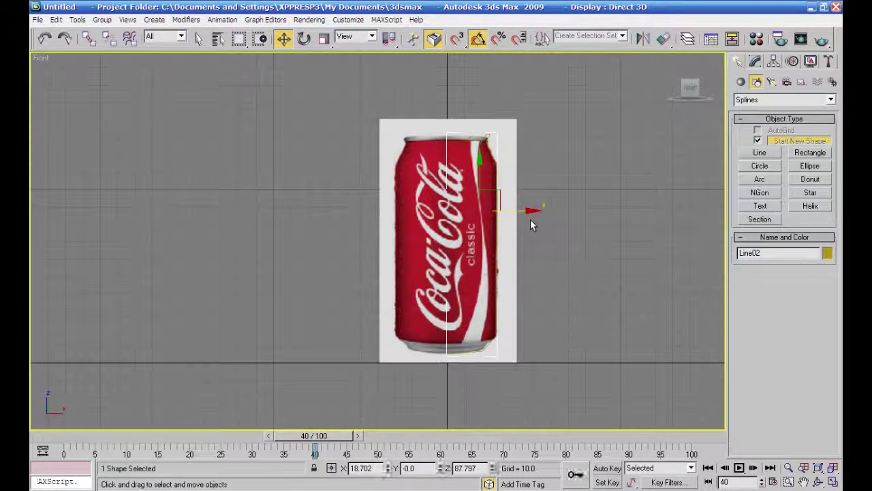
drag(534, 210, 593, 210)
right_click(593, 209)
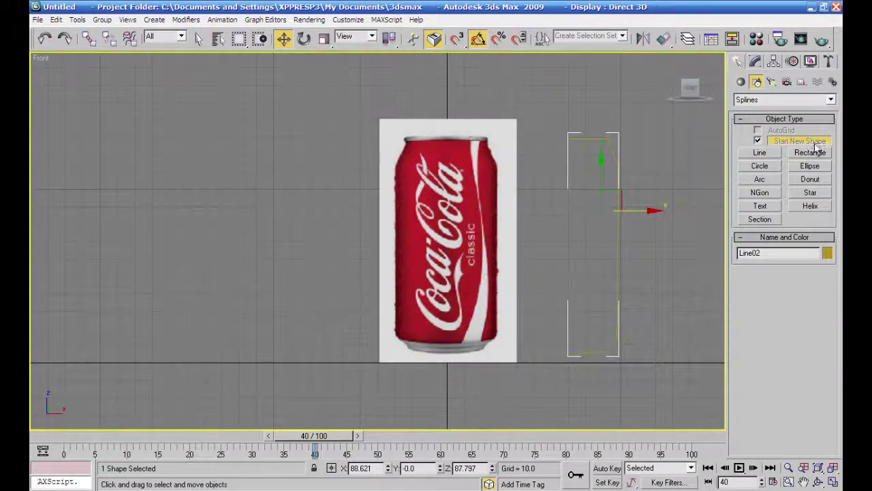
Step: Recolour the half-profile dark blue and place one Reference clone of it over the can image, at X about 19.17
click(827, 253)
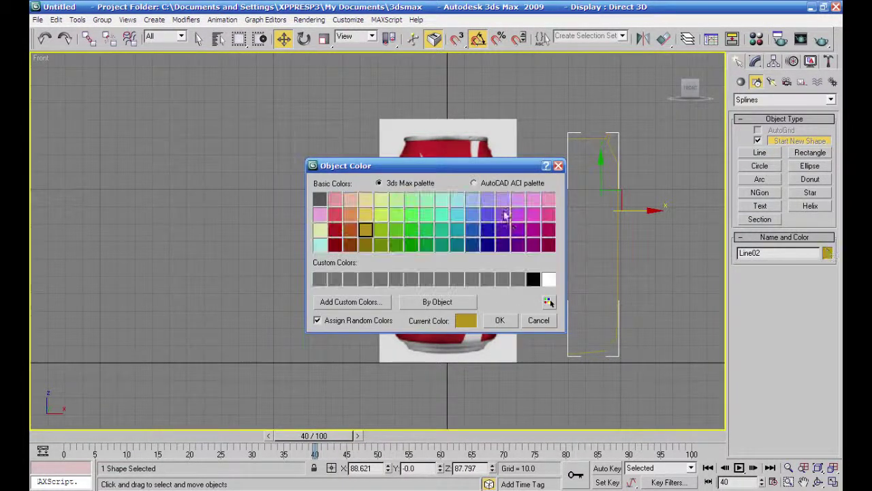
click(487, 246)
click(500, 320)
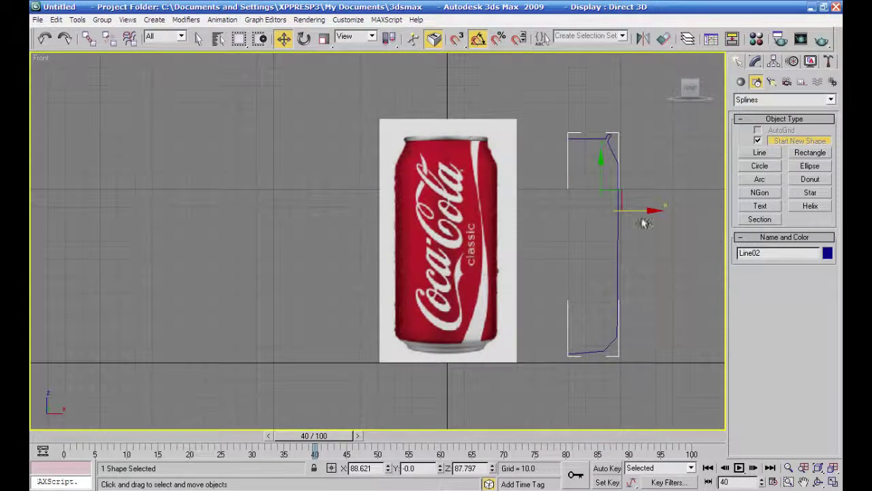
mouse_move(645, 212)
mouse_down()
mouse_move(625, 210)
mouse_move(658, 211)
mouse_move(532, 211)
mouse_up()
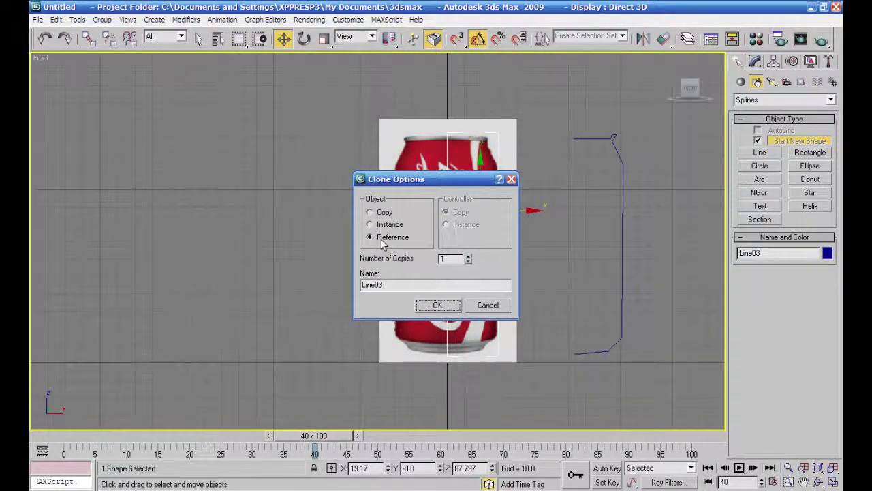
click(440, 305)
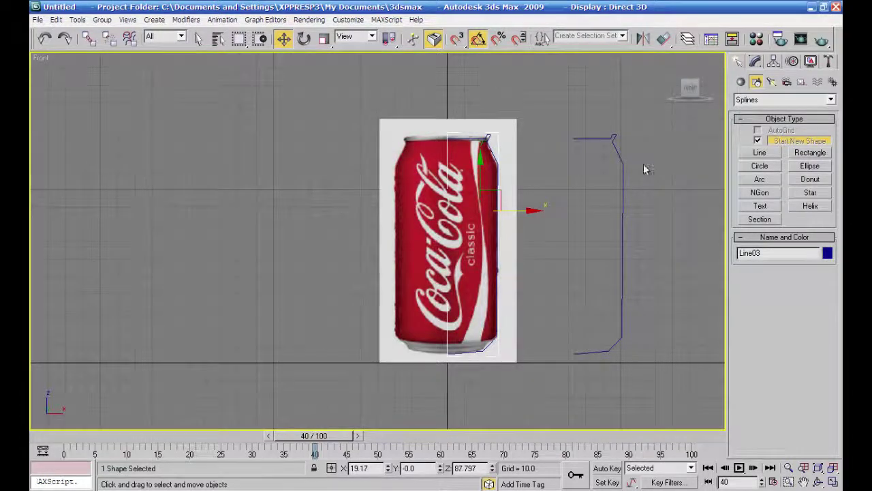
Step: Apply a Lathe modifier to the cloned profile over the can image
click(755, 62)
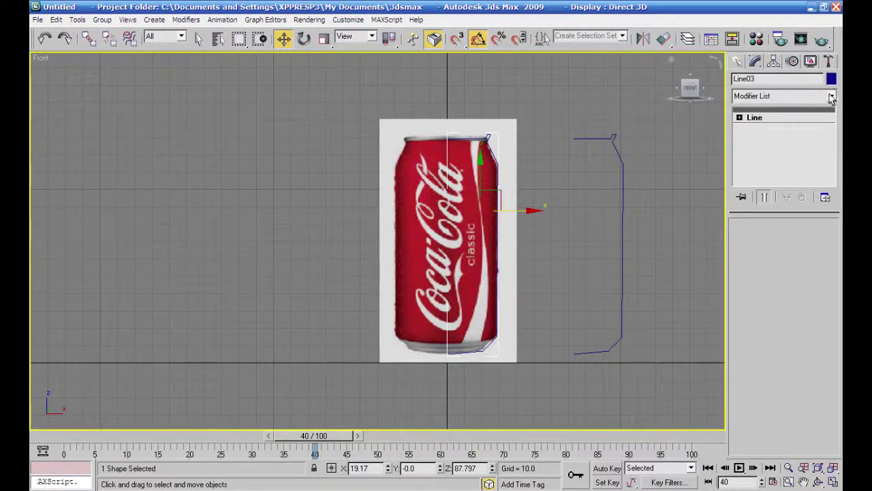
click(831, 96)
drag(834, 156, 834, 222)
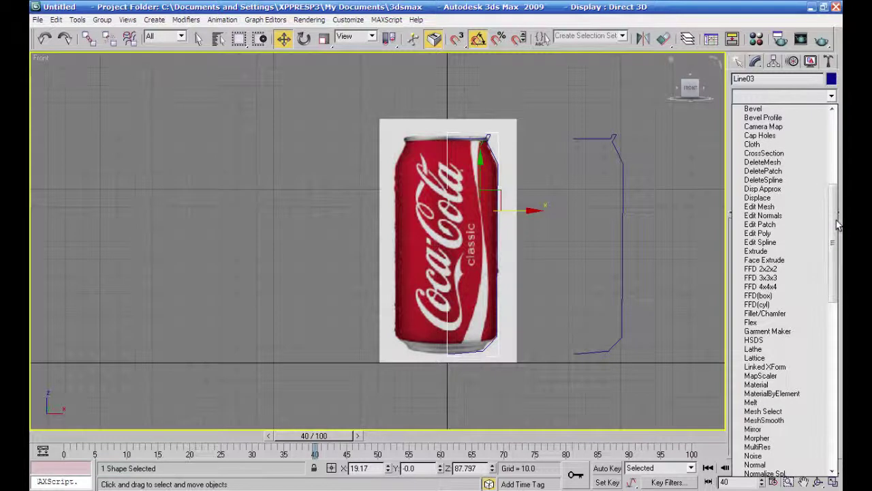
click(783, 350)
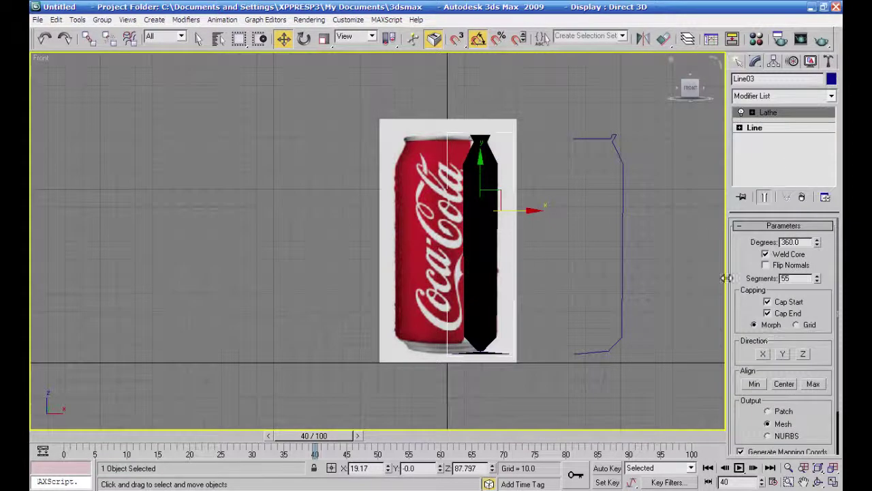
Step: Move the Lathe axis along X to about -0.29 so the revolved body matches the can's full width
click(753, 112)
click(772, 123)
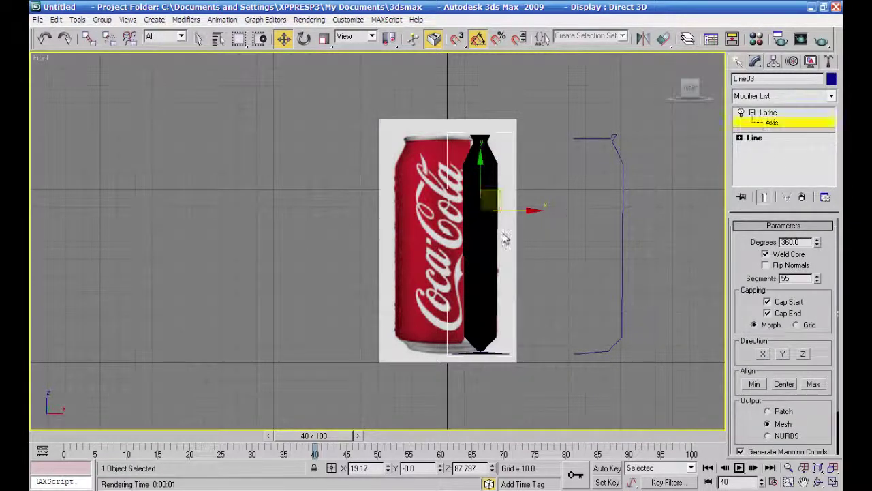
drag(529, 212, 492, 212)
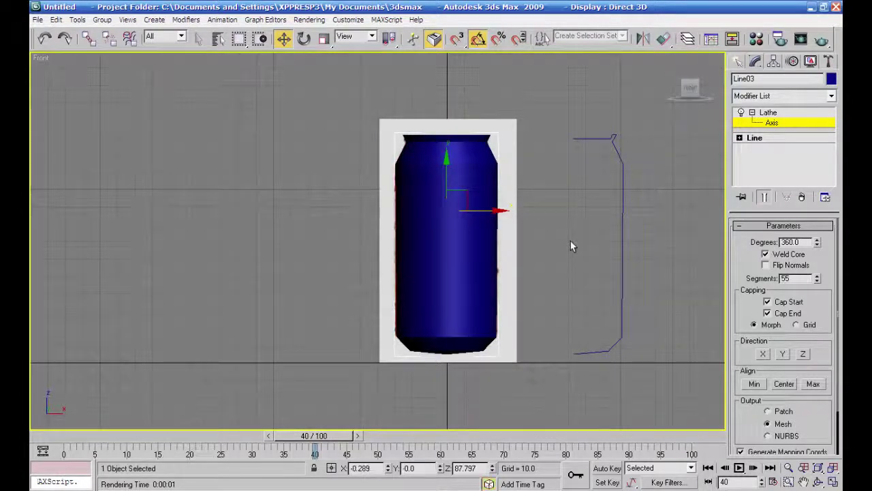
Step: Move the original profile's bottom centre vertex along X to about 72.0 to close the gap in the lathed can's base
click(833, 481)
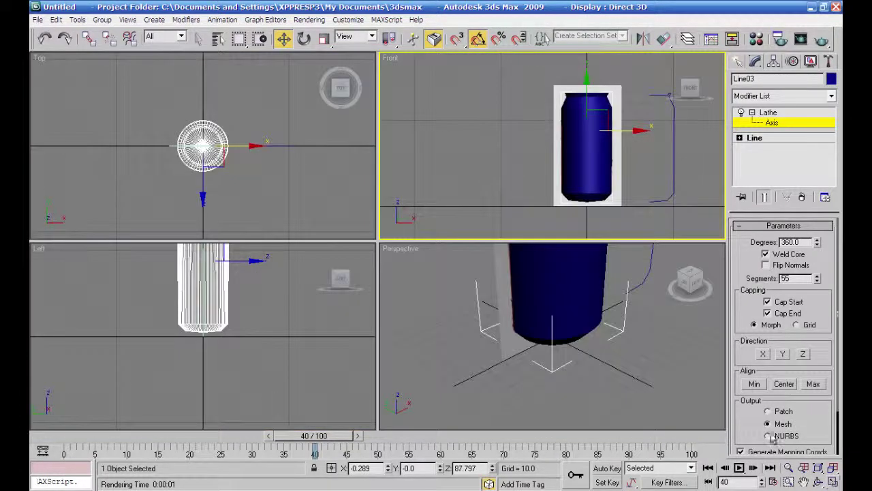
middle_drag(605, 300, 551, 225)
scroll(542, 321, up, 5)
middle_drag(528, 321, 537, 322)
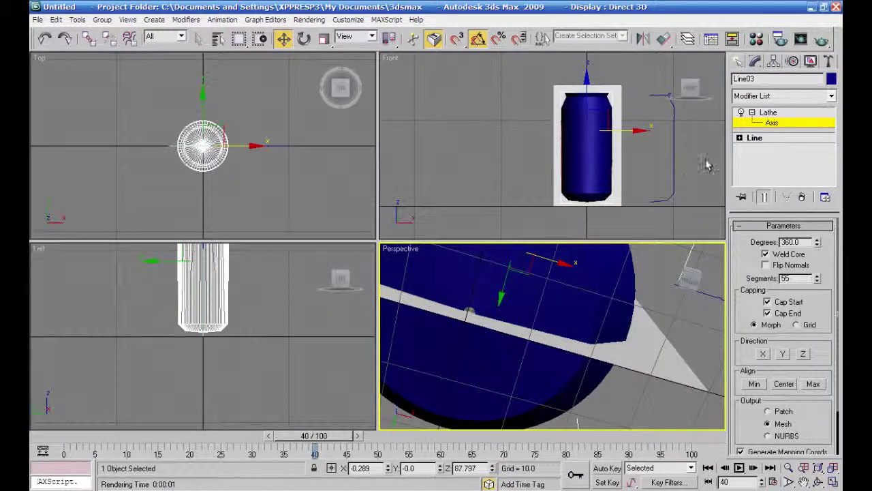
click(761, 111)
drag(692, 140, 654, 173)
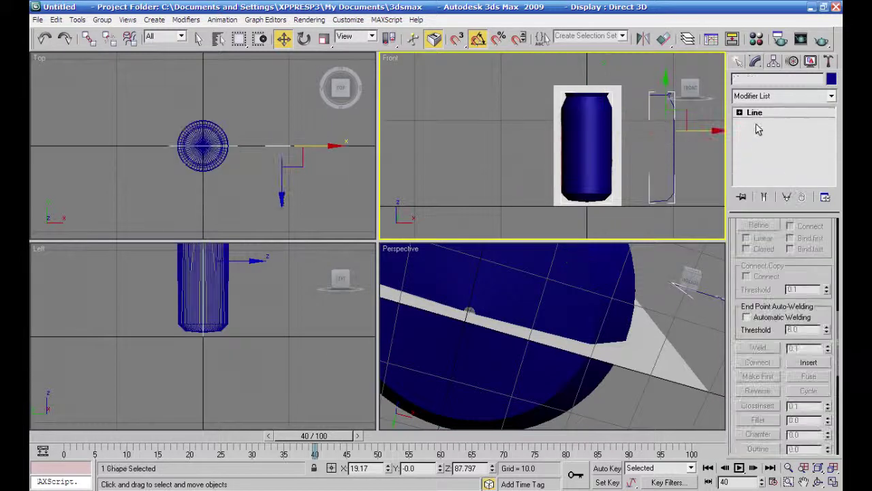
click(740, 113)
click(763, 123)
middle_drag(666, 218, 645, 182)
click(645, 183)
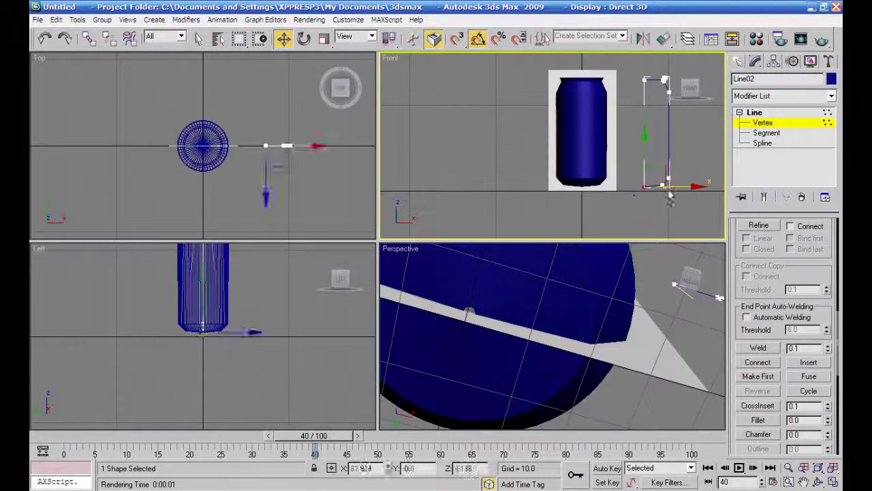
drag(678, 188, 677, 188)
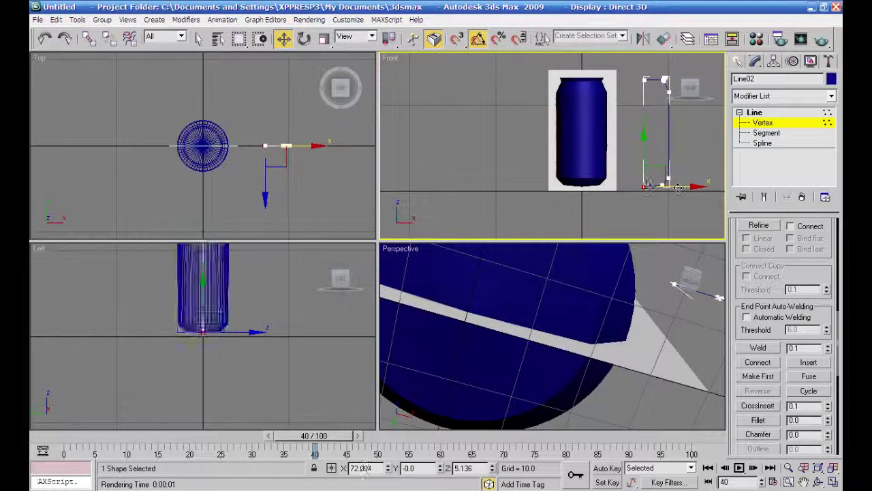
Step: Move the original profile's top centre vertex along X to about 72.06 to close the hole in the can's lid
middle_drag(555, 298, 546, 475)
scroll(554, 315, down, 2)
alt+middle_drag(555, 373, 547, 386)
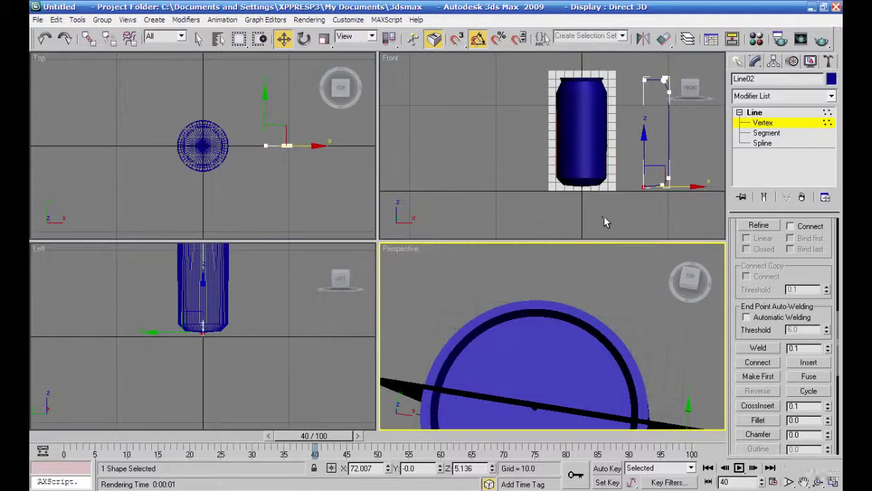
scroll(604, 216, up, 10)
scroll(570, 201, up, 3)
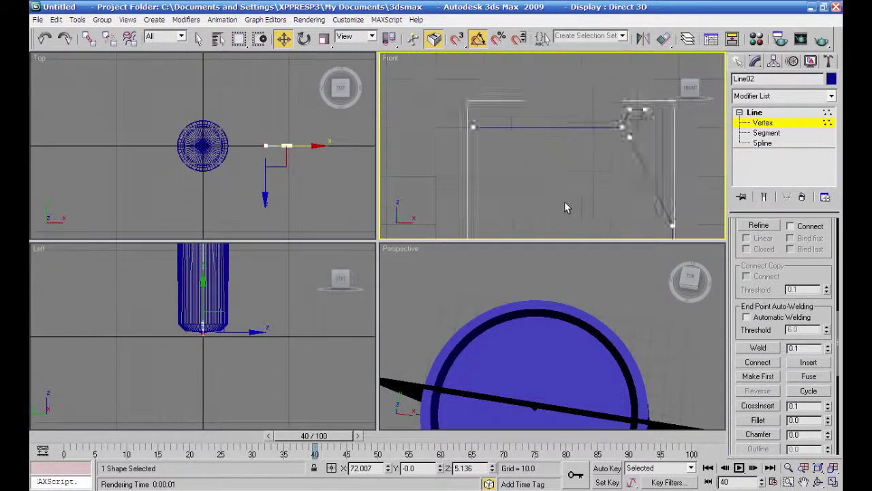
drag(456, 100, 426, 141)
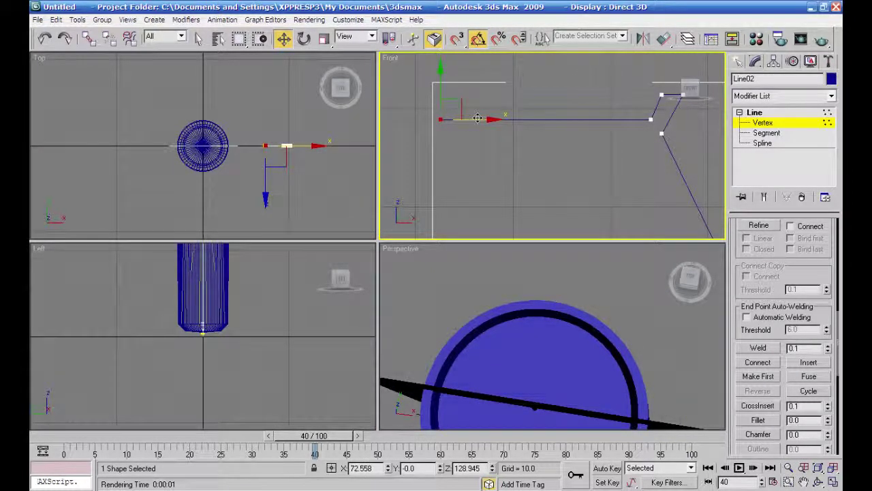
drag(476, 118, 473, 118)
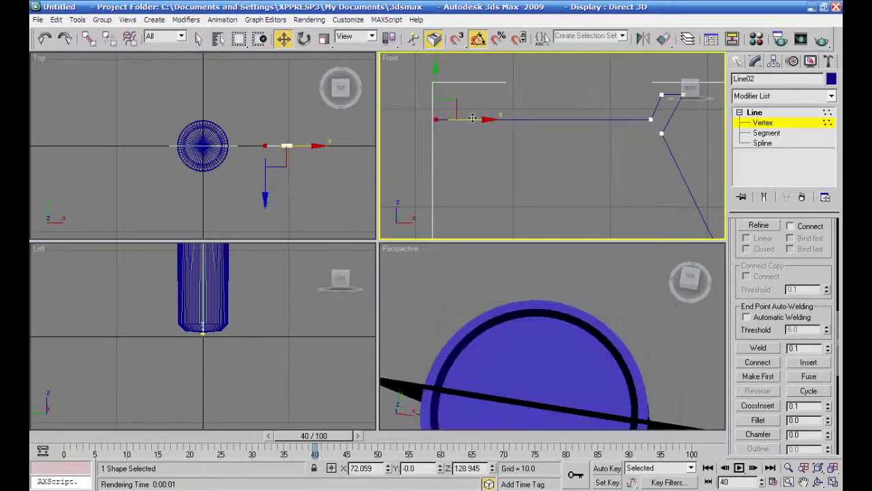
Step: Examine the lathed can beside its source profile in the Perspective view and in the maximized Front view
scroll(614, 334, down, 8)
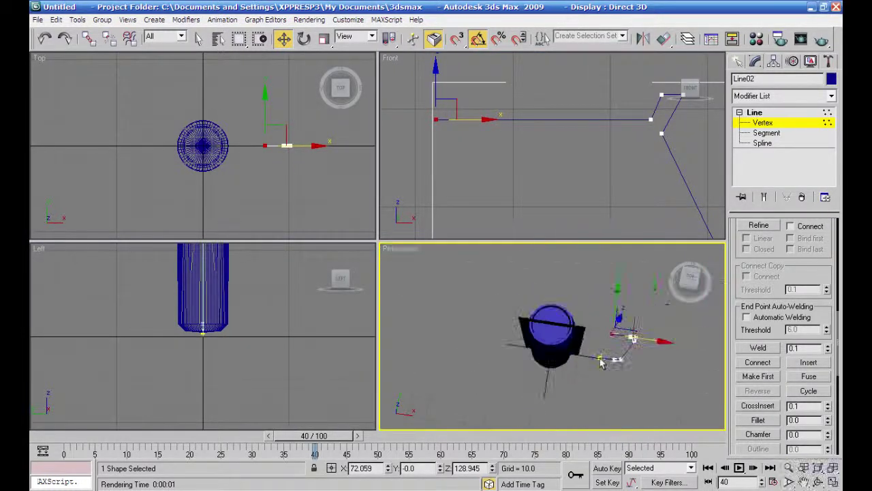
alt+middle_drag(595, 321, 574, 285)
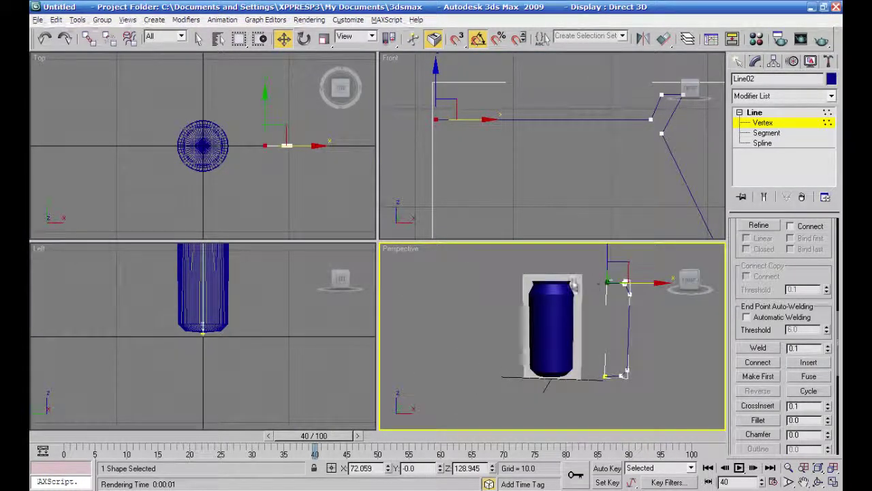
middle_click(561, 218)
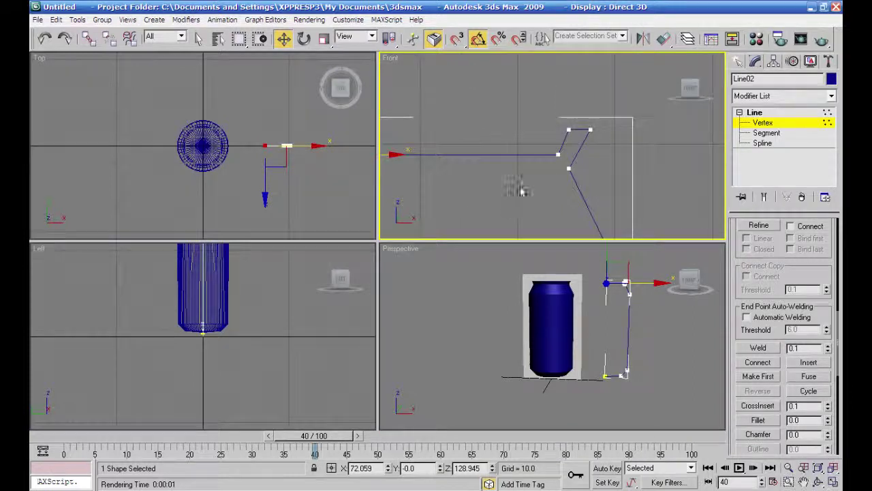
middle_drag(539, 205, 633, 148)
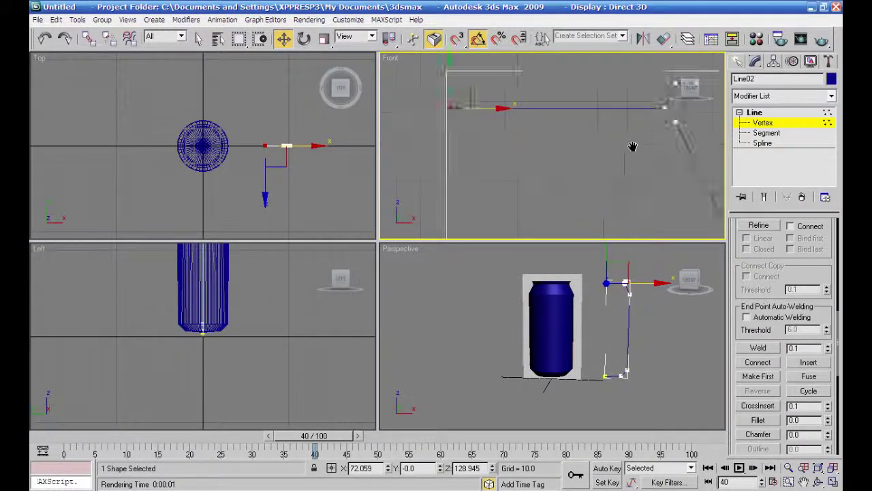
scroll(622, 159, down, 3)
scroll(614, 161, down, 1)
middle_drag(623, 235, 676, 207)
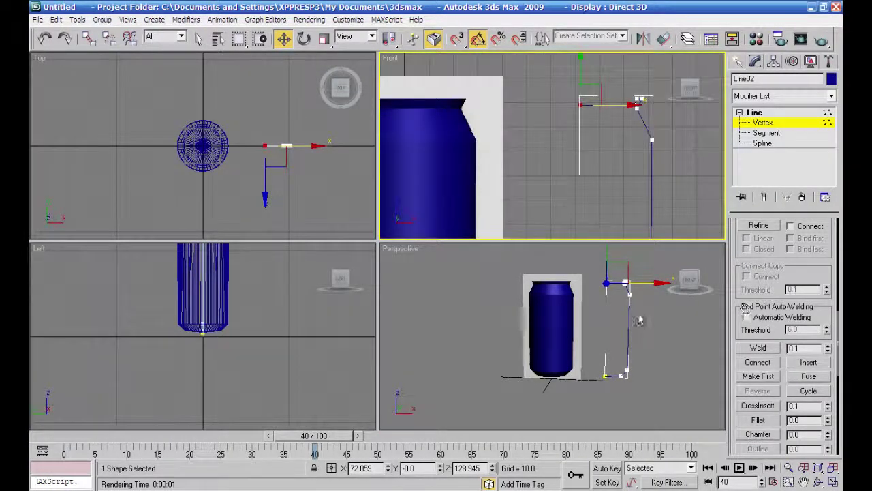
click(833, 481)
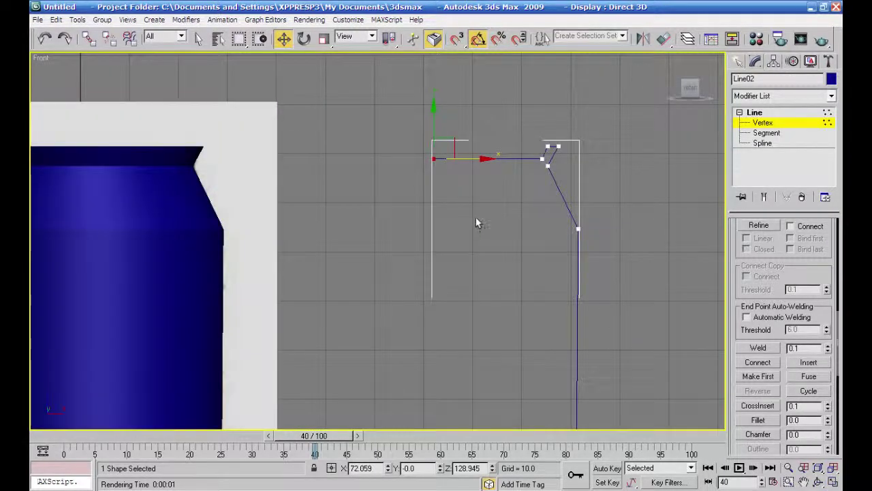
middle_drag(475, 218, 529, 224)
scroll(518, 224, down, 1)
scroll(458, 225, down, 1)
middle_drag(456, 225, 593, 145)
scroll(450, 227, down, 1)
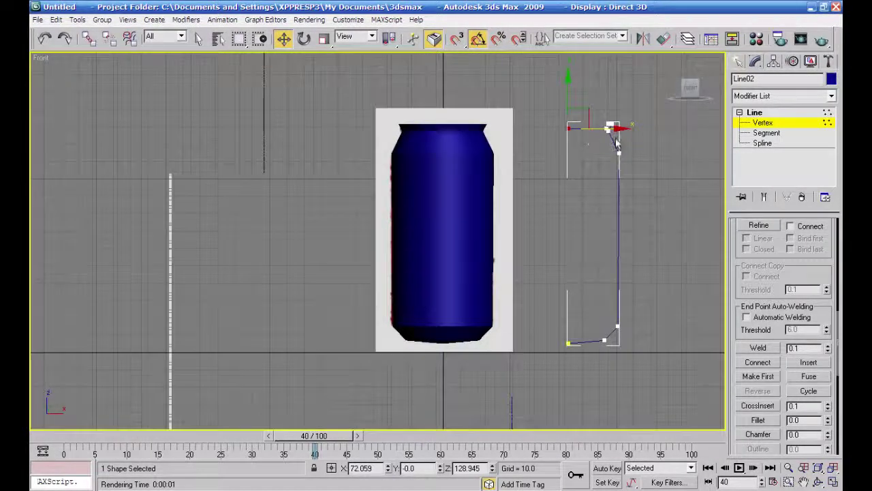
Step: Leave vertex editing on the profile and make the lathed can see-through over the reference image
click(750, 114)
click(545, 205)
click(466, 212)
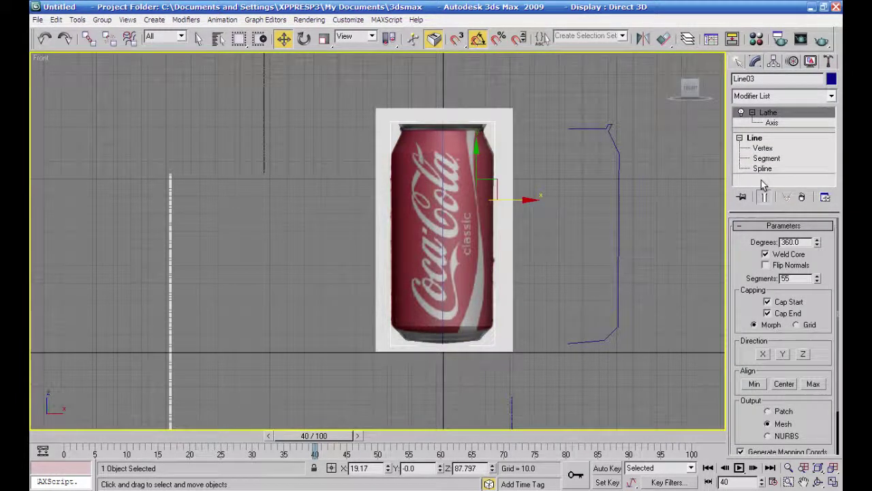
key(Delete)
Step: Convert the original profile's two lower outer vertices to Bezier Corner and bend the segment between them into an inward curve
click(618, 171)
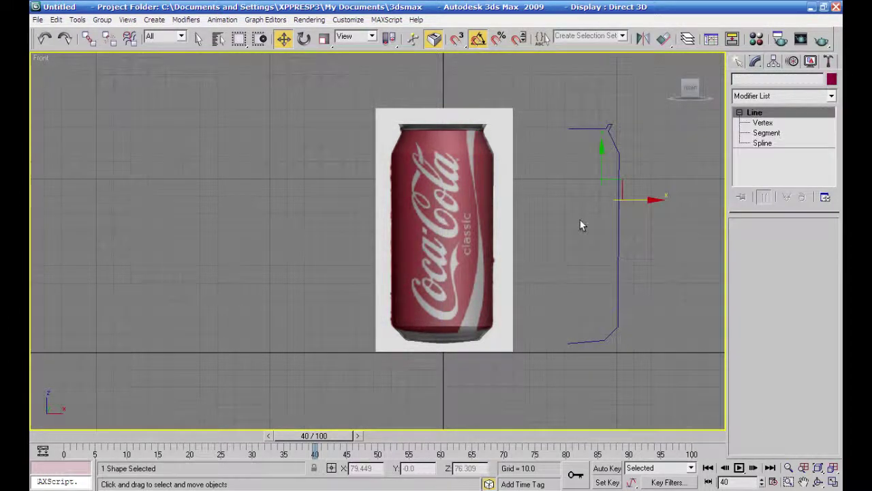
click(763, 122)
middle_drag(595, 359, 505, 322)
scroll(504, 324, up, 5)
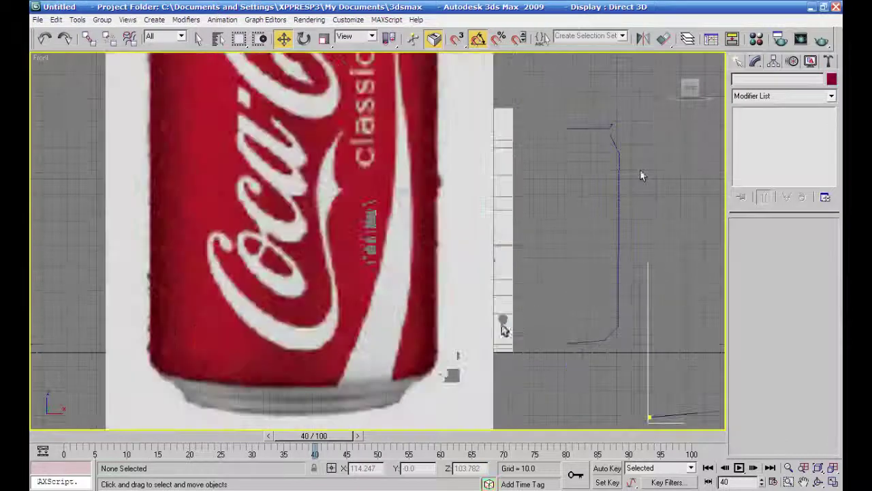
middle_drag(537, 347, 520, 302)
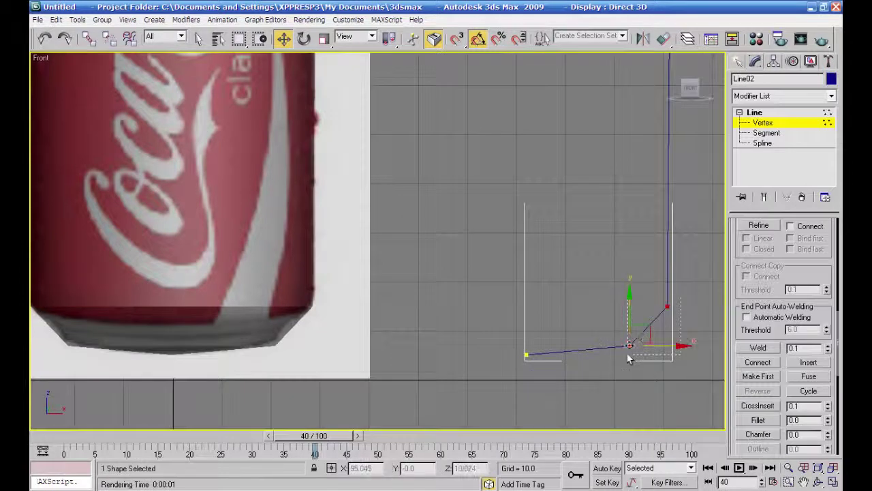
right_click(626, 342)
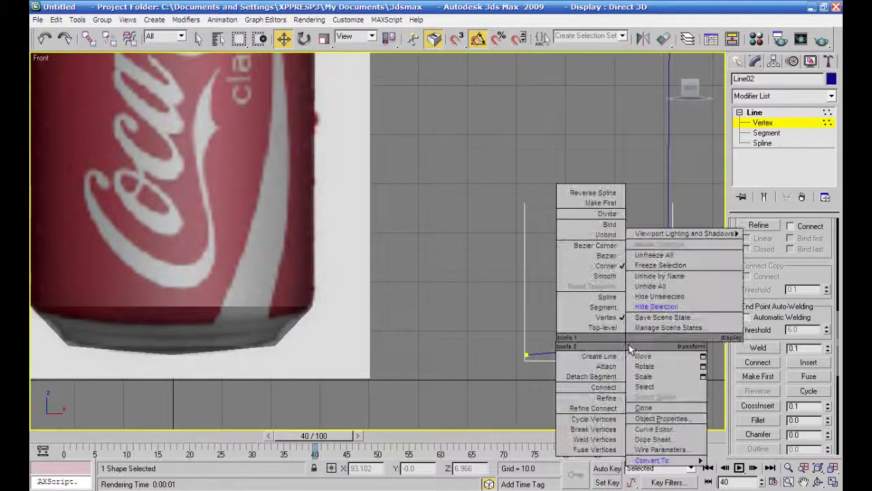
click(605, 245)
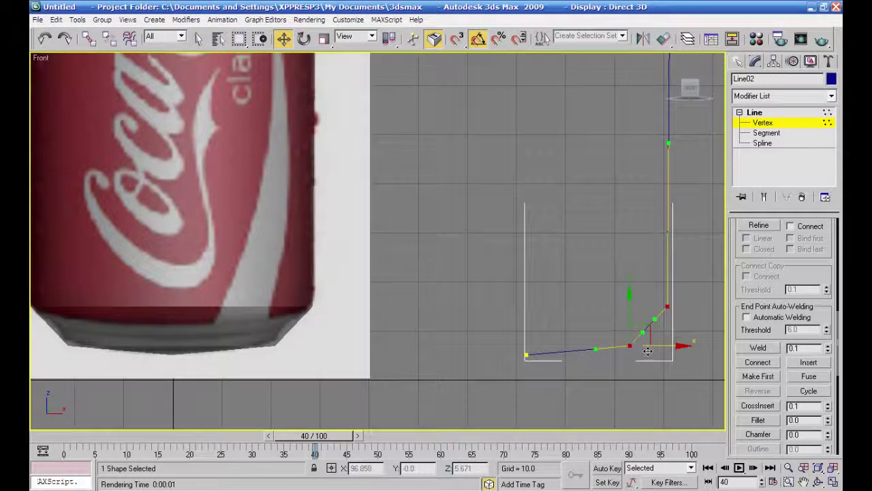
mouse_move(642, 332)
mouse_down()
mouse_move(628, 321)
mouse_move(630, 311)
mouse_move(654, 322)
mouse_move(636, 301)
mouse_up()
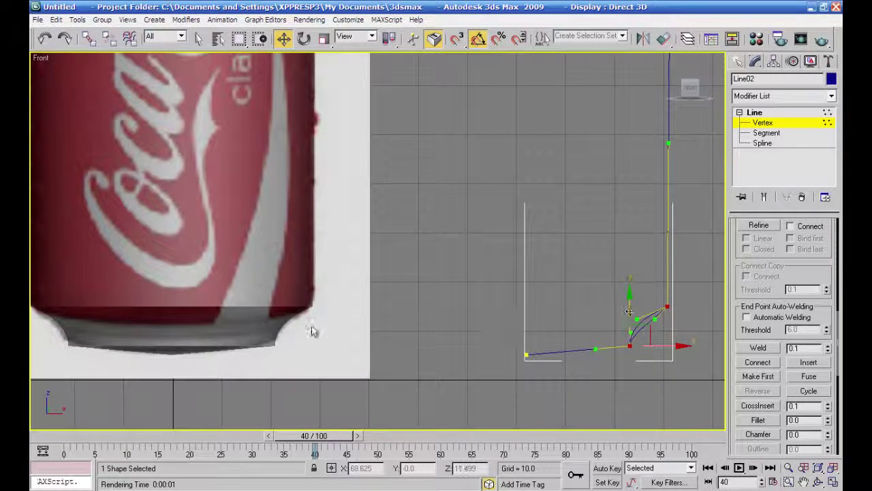
Step: Try to move the profile's bottom centre vertex vertically
click(527, 354)
drag(526, 326, 526, 317)
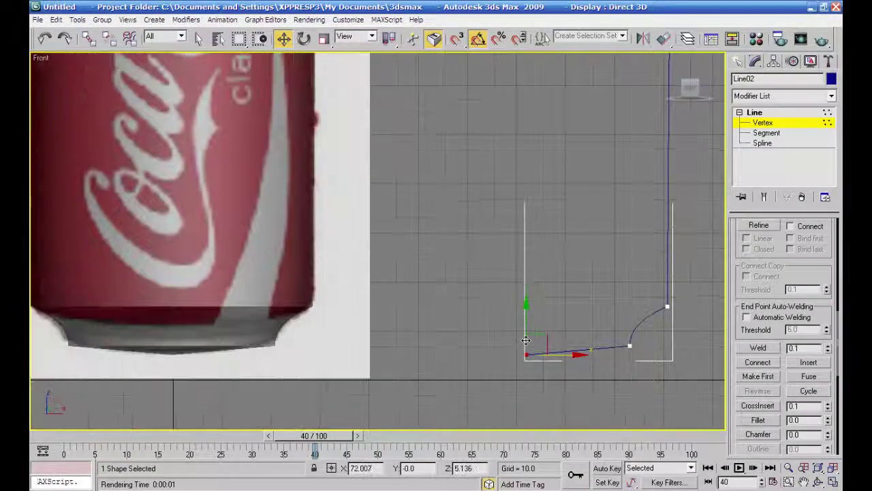
Step: Move the original profile's upper shoulder vertex slightly inward along X
middle_drag(531, 100, 518, 418)
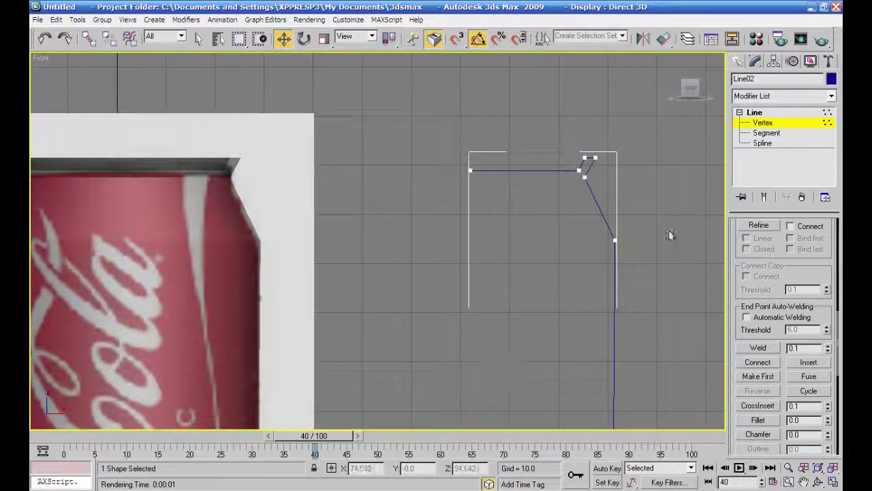
drag(636, 223, 604, 267)
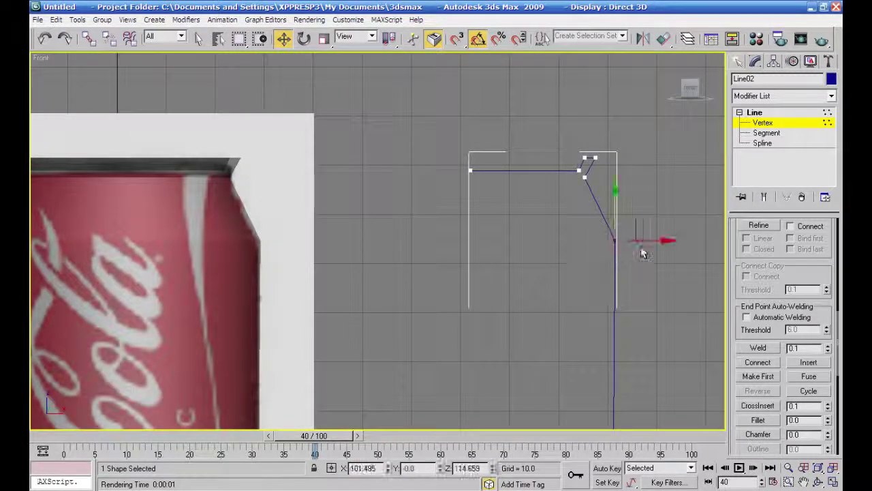
drag(653, 240, 650, 240)
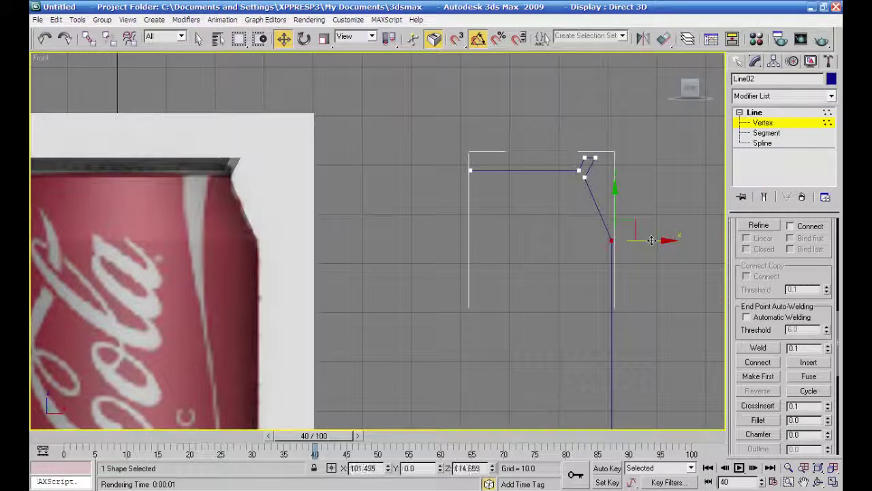
Step: Convert the profile's neck and shoulder vertices to Bezier Corner and bend the segment between them into an inward curve
click(584, 176)
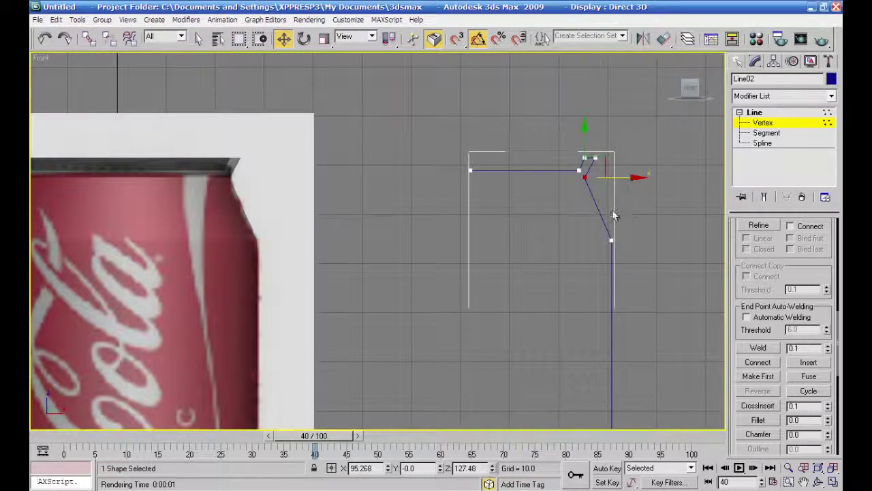
click(609, 242)
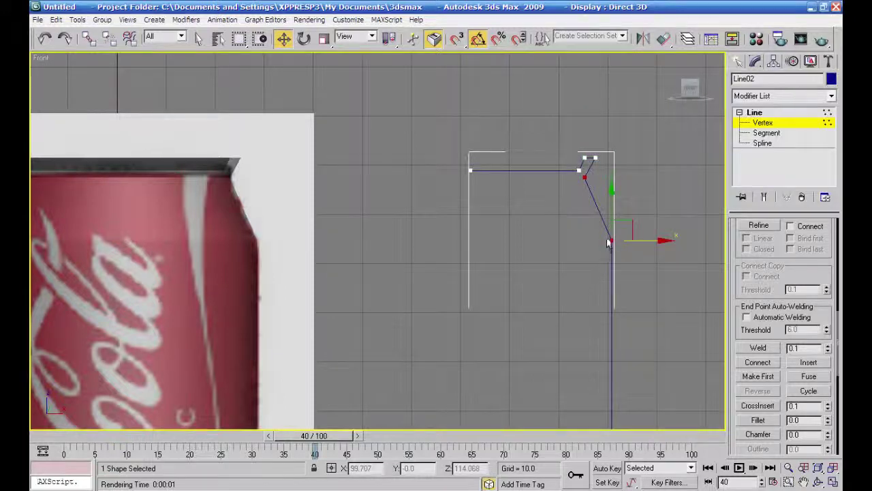
right_click(611, 240)
click(580, 138)
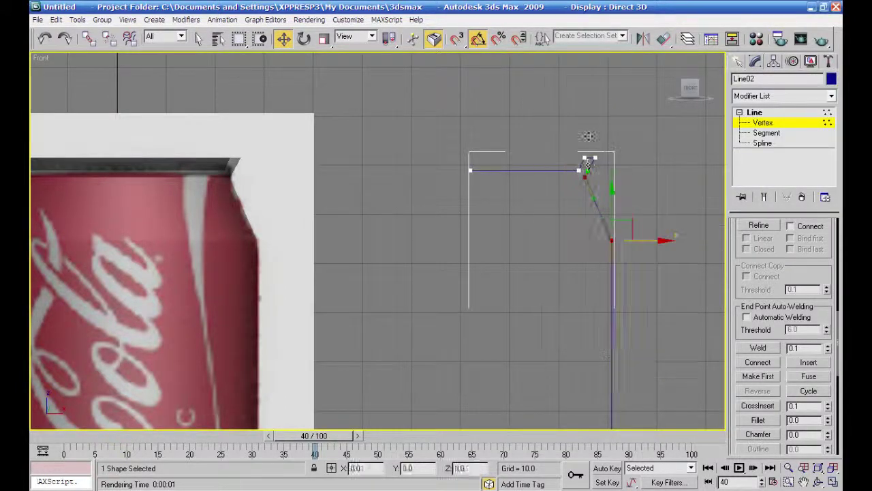
drag(602, 219, 587, 198)
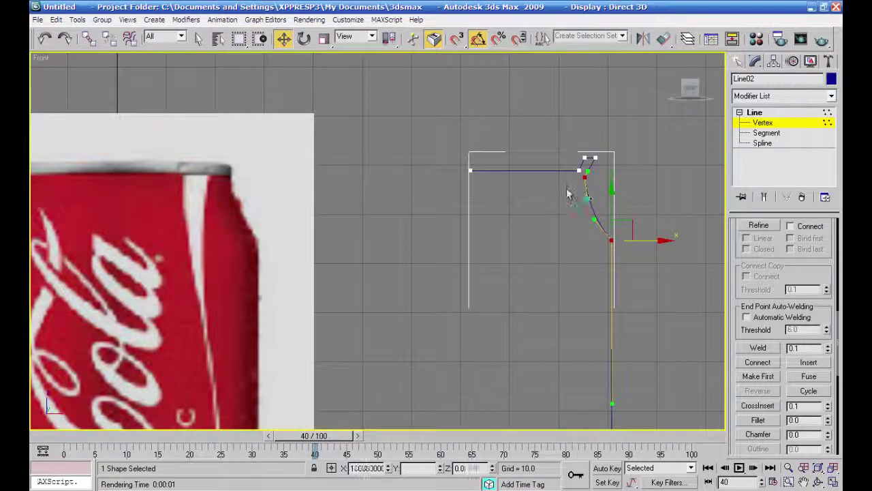
Step: Convert the profile's two topmost rim vertices to Smooth and shift them slightly inward along X
drag(440, 148, 581, 175)
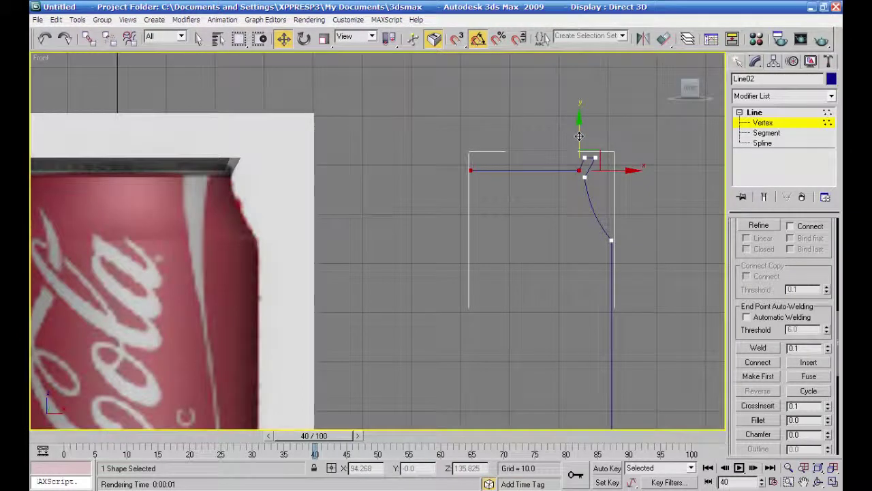
drag(615, 143, 581, 159)
right_click(583, 159)
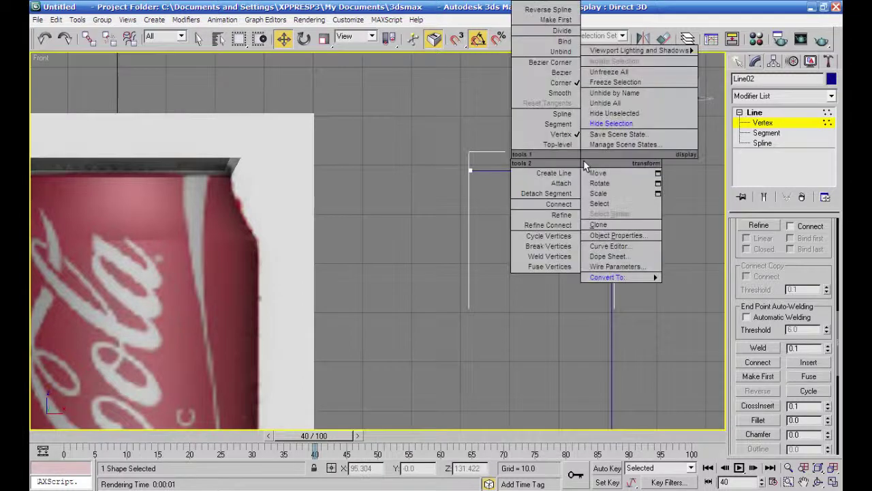
click(556, 91)
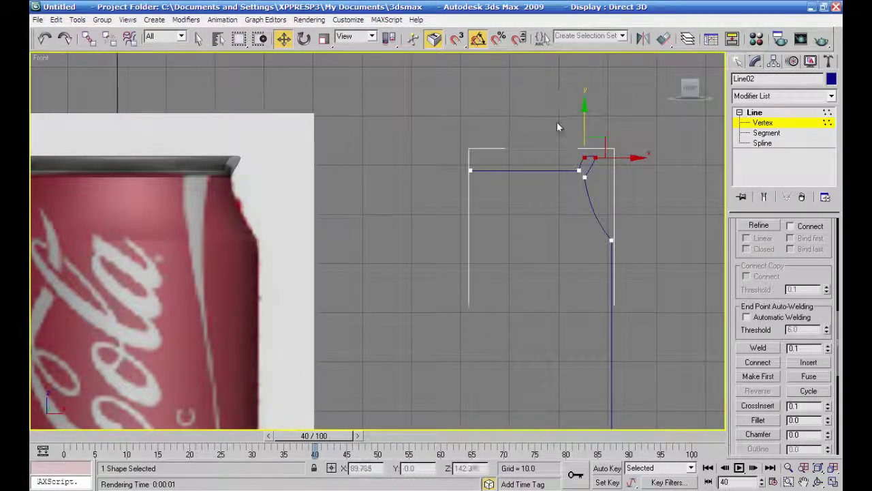
mouse_move(603, 152)
mouse_down()
mouse_move(572, 163)
mouse_move(615, 156)
mouse_up()
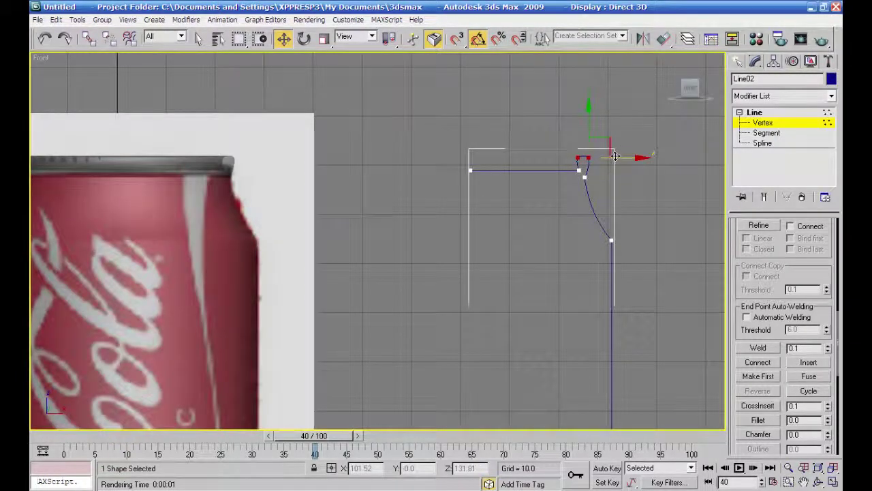
drag(616, 156, 618, 156)
Step: Return the lathed can to opaque shading and leave vertex editing on the profile
key(F3)
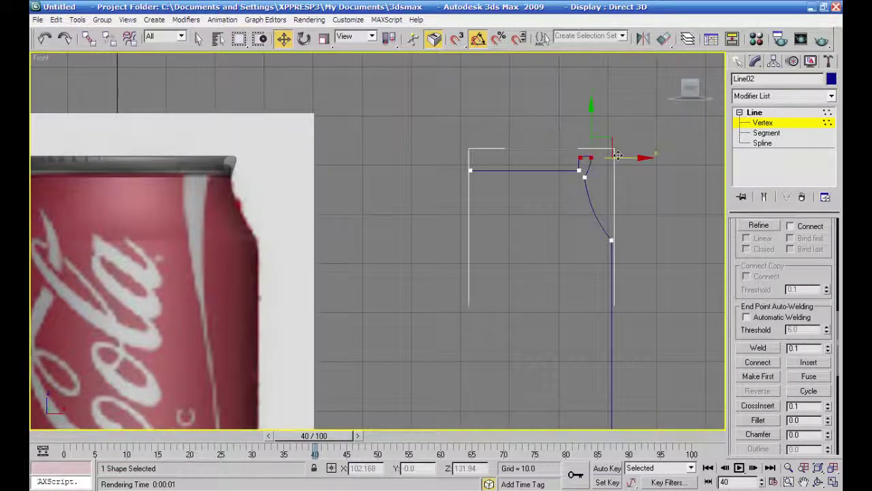
click(390, 256)
middle_drag(390, 252, 528, 192)
scroll(527, 235, down, 3)
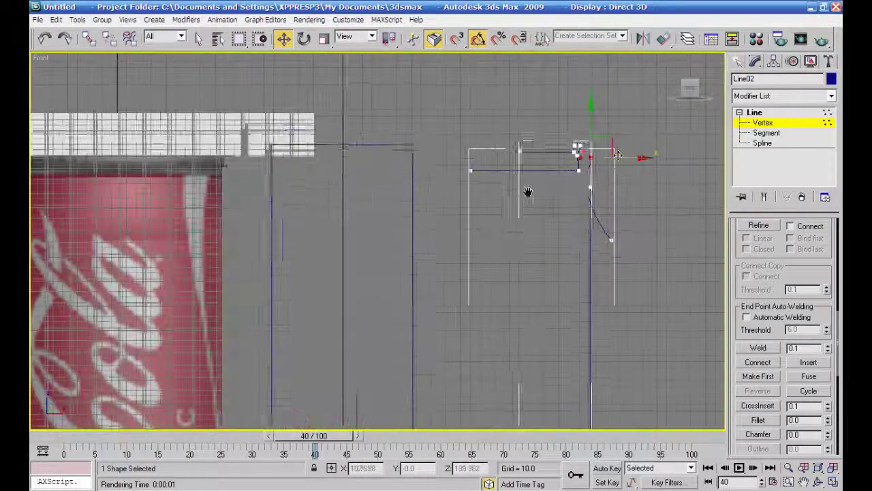
click(755, 111)
Step: Try to move the lathed can along X off the reference image
click(397, 193)
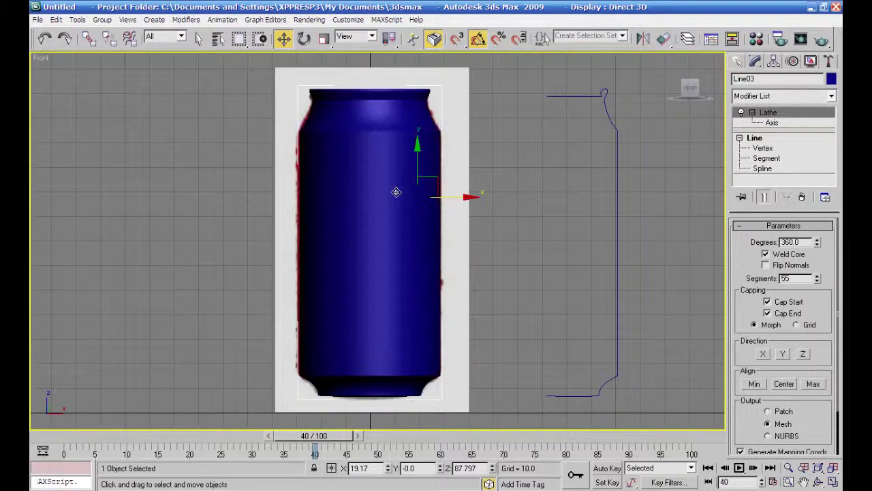
drag(463, 196, 305, 189)
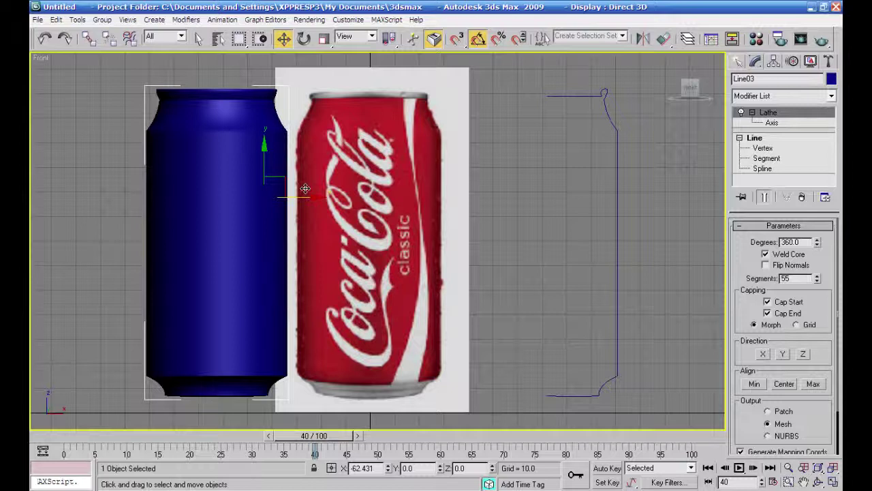
right_click(306, 189)
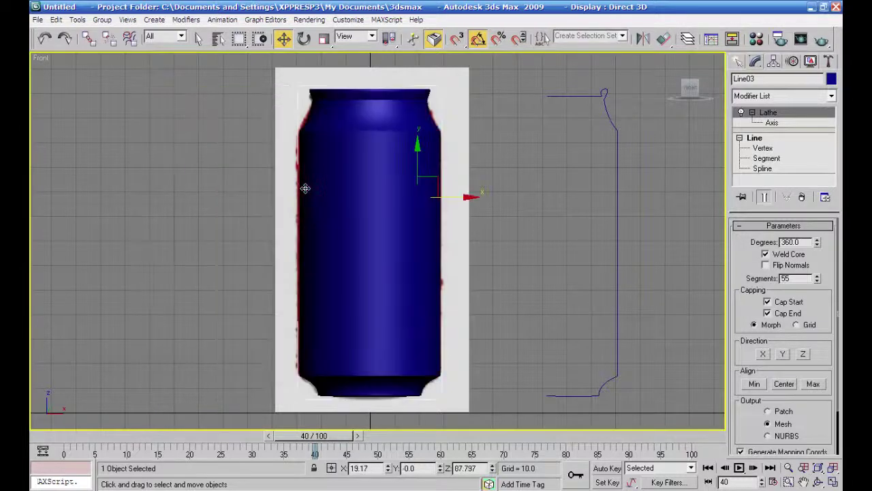
Step: Try to hide everything except the profile line and reference plane, and undo the hiding
click(495, 128)
drag(634, 78, 462, 158)
right_click(459, 154)
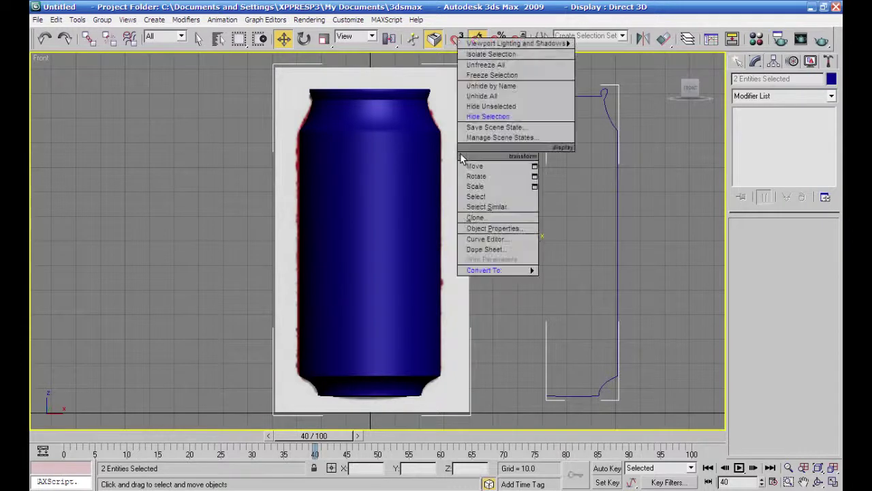
click(487, 106)
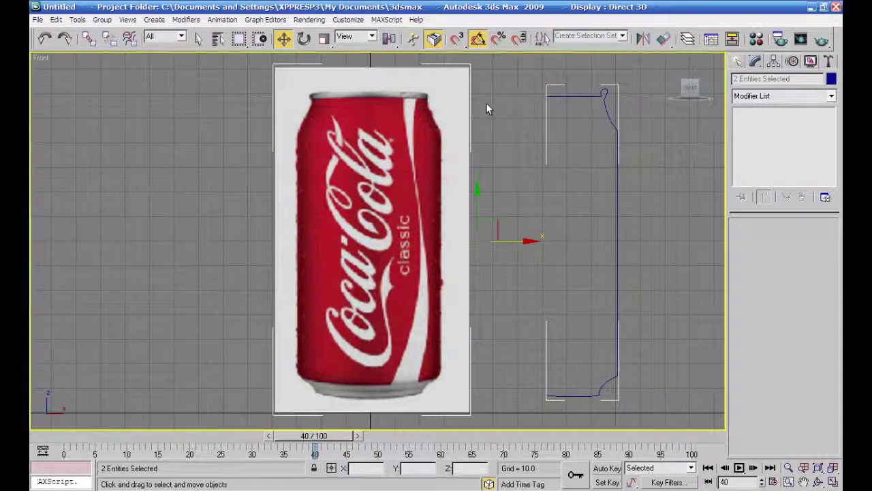
key(ctrl+z)
Step: Hide the reference image plane and the original profile line
click(488, 125)
click(463, 103)
right_click(460, 113)
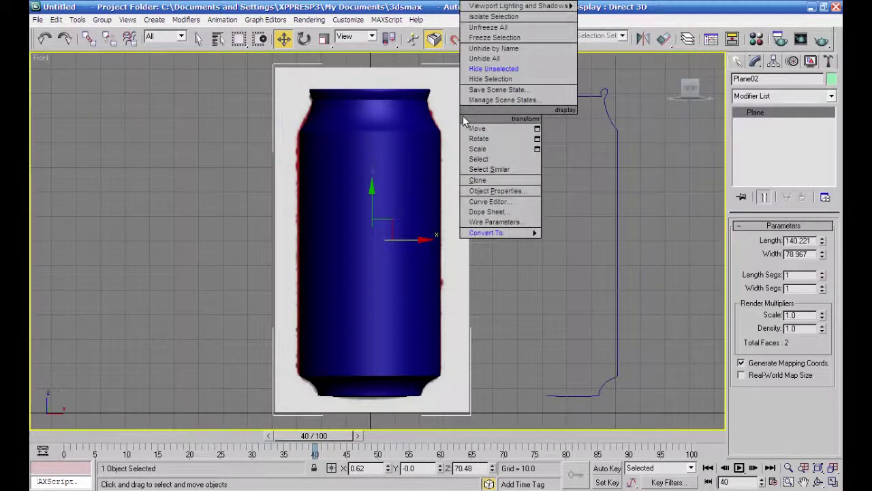
click(488, 79)
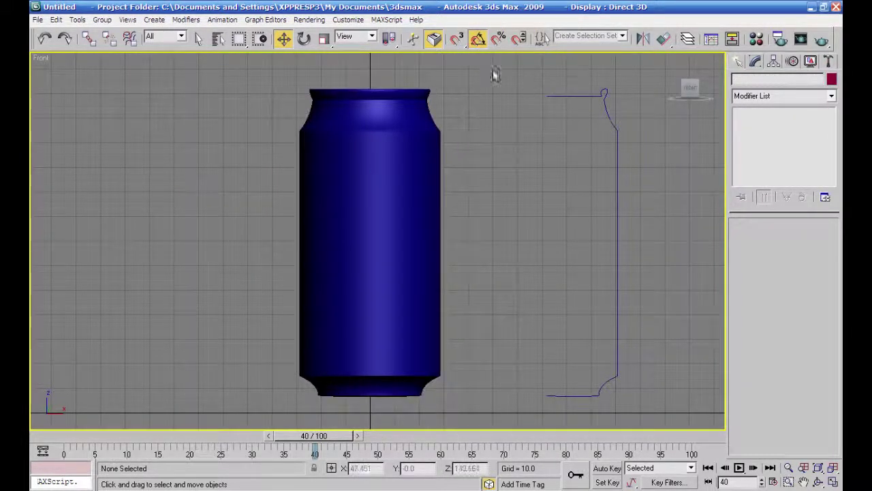
click(605, 115)
right_click(619, 135)
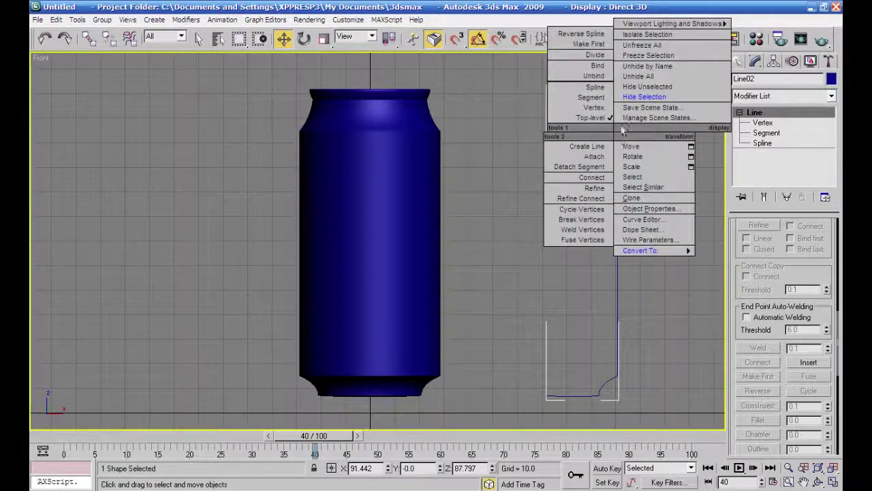
click(644, 97)
Step: Restore the four-viewport layout and view the can from the side in the Perspective view
middle_drag(578, 238, 640, 282)
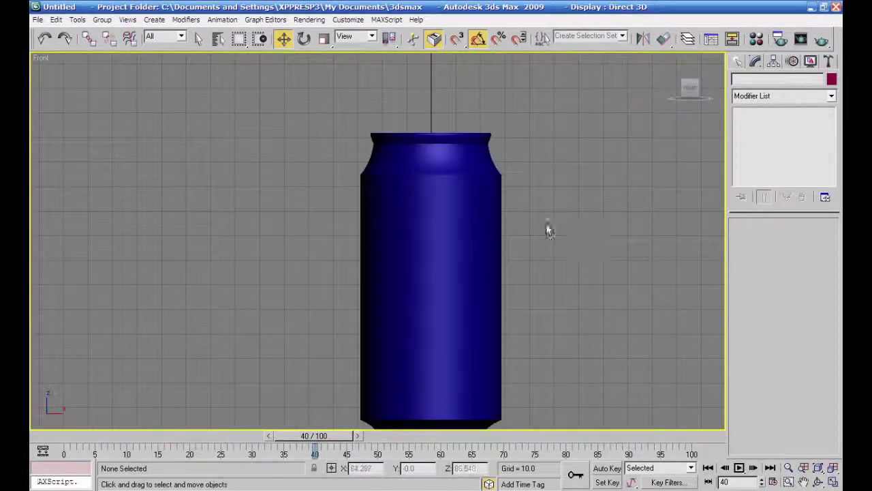
alt+middle_drag(631, 354, 597, 362)
key(shift+z)
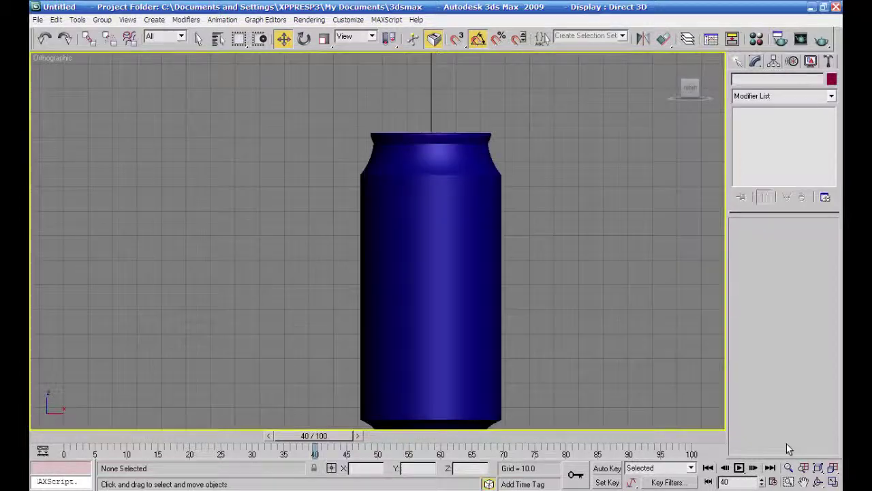
click(833, 482)
click(591, 337)
mouse_move(585, 370)
alt+middle_down()
mouse_move(570, 325)
mouse_move(503, 311)
mouse_move(492, 362)
mouse_move(561, 454)
mouse_move(586, 374)
alt+middle_up()
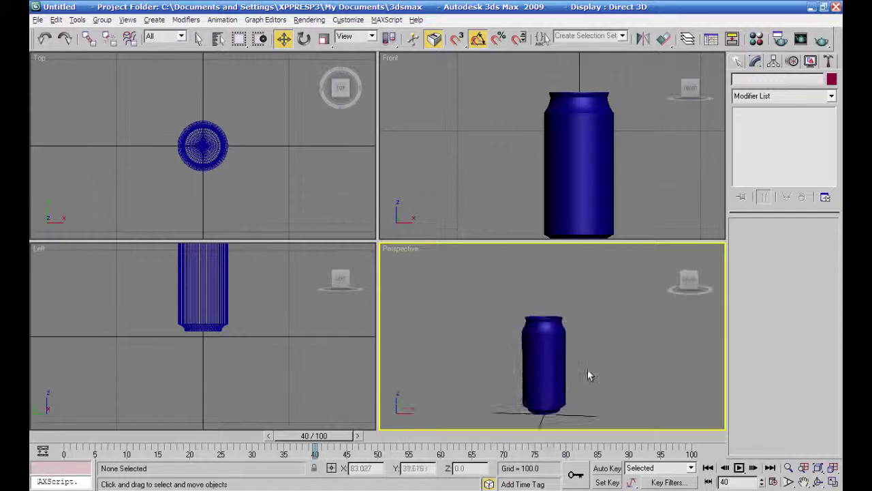
Step: Add an Edit Poly modifier to the lathed can
click(578, 170)
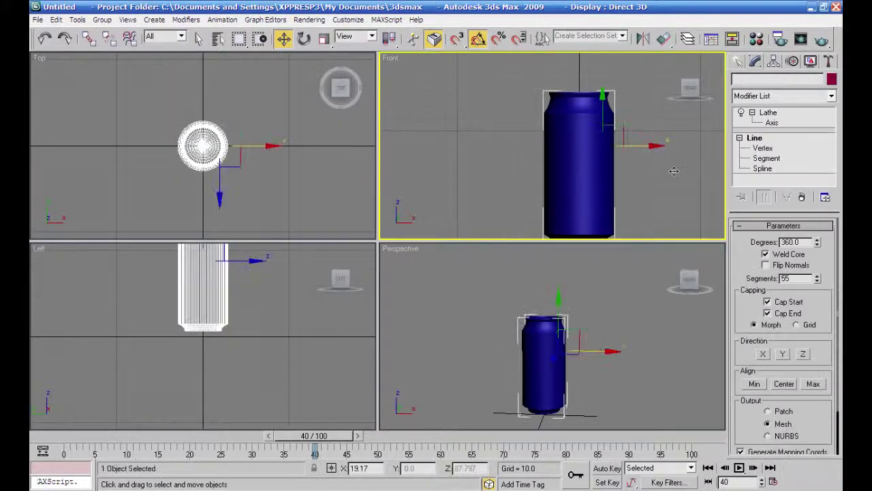
click(831, 96)
drag(835, 189, 835, 255)
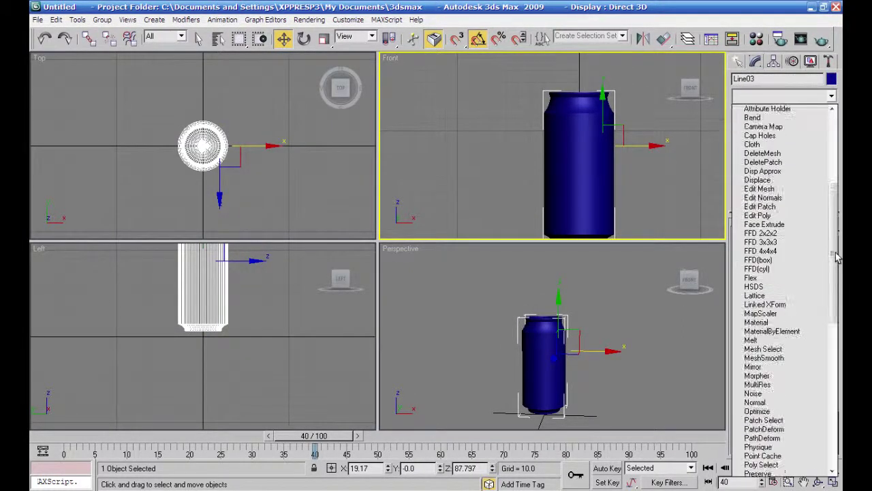
click(770, 215)
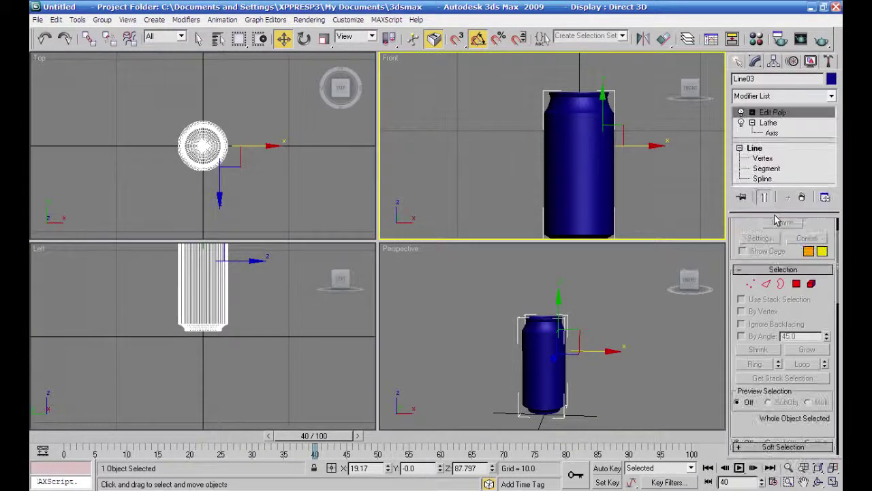
Step: Select the can's body and neck polygons in wireframe at Polygon level, excluding the top rim and the tapered base
click(796, 284)
middle_drag(642, 214, 647, 200)
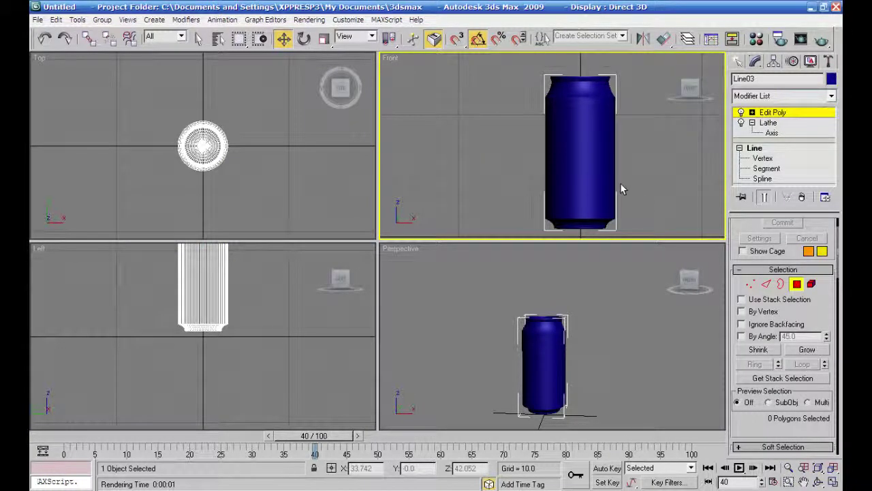
key(F3)
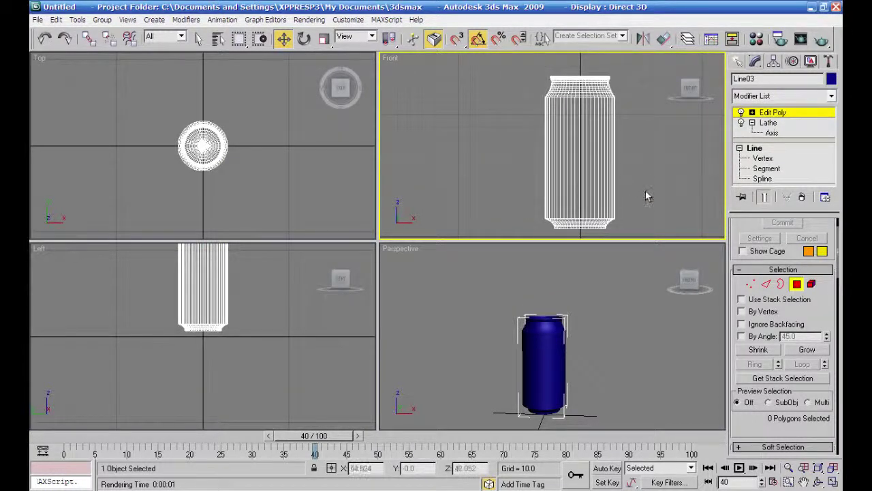
mouse_move(644, 190)
mouse_down()
mouse_move(494, 112)
mouse_move(483, 78)
mouse_up()
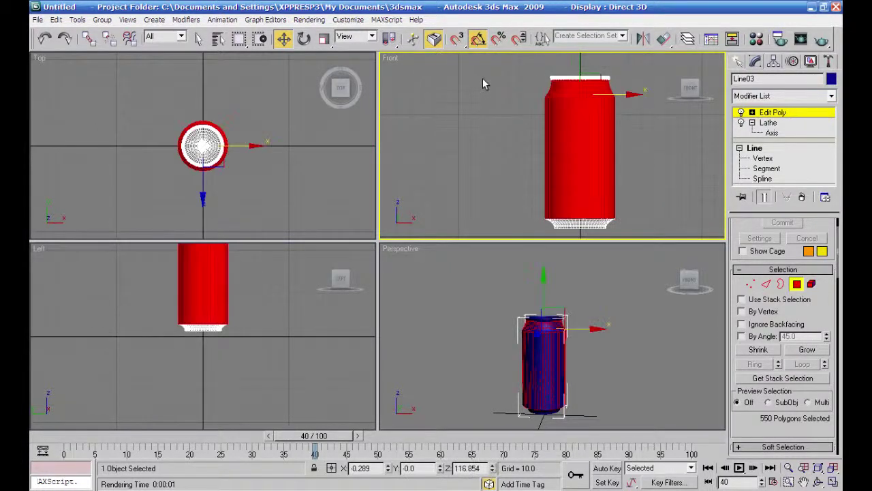
middle_drag(507, 164, 433, 174)
scroll(432, 175, up, 2)
middle_drag(572, 176, 627, 170)
scroll(627, 170, down, 2)
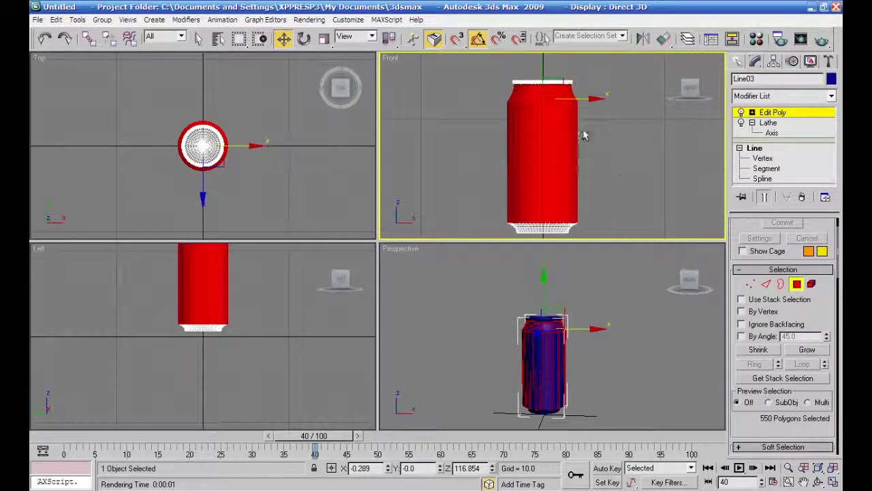
Step: Save the selected body polygons as a named selection set called "coca"
scroll(823, 312, down, 10)
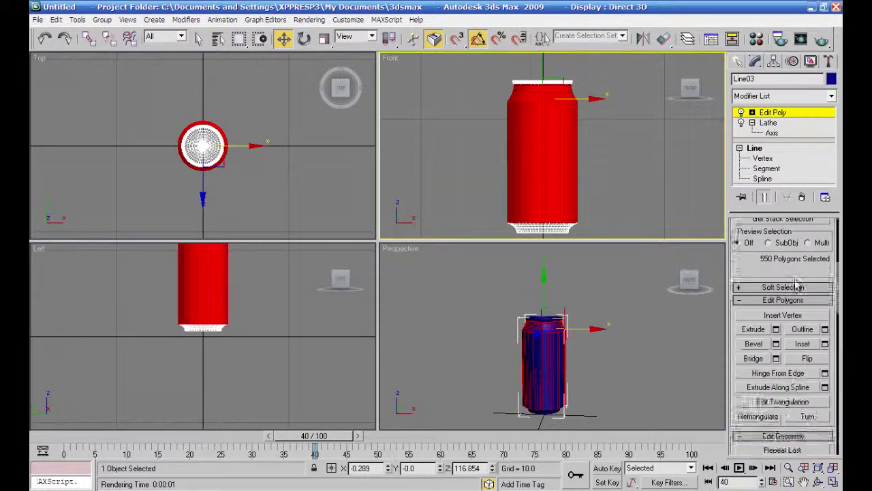
scroll(791, 302, down, 5)
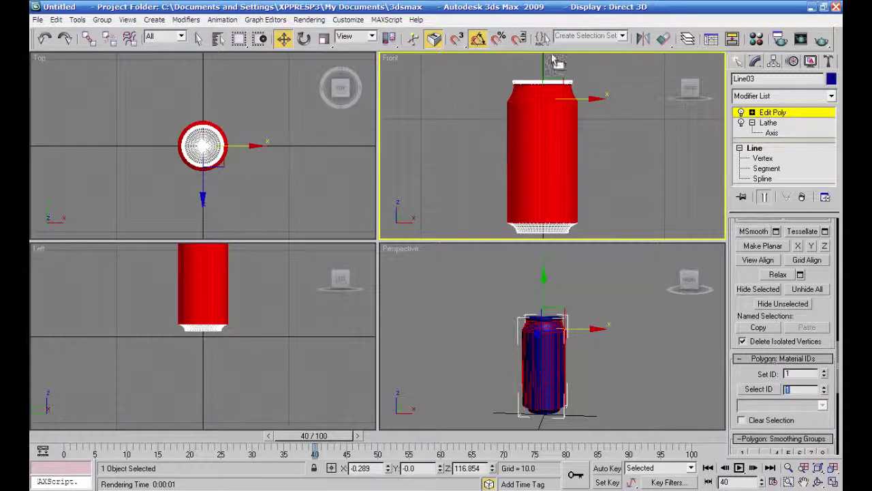
click(574, 35)
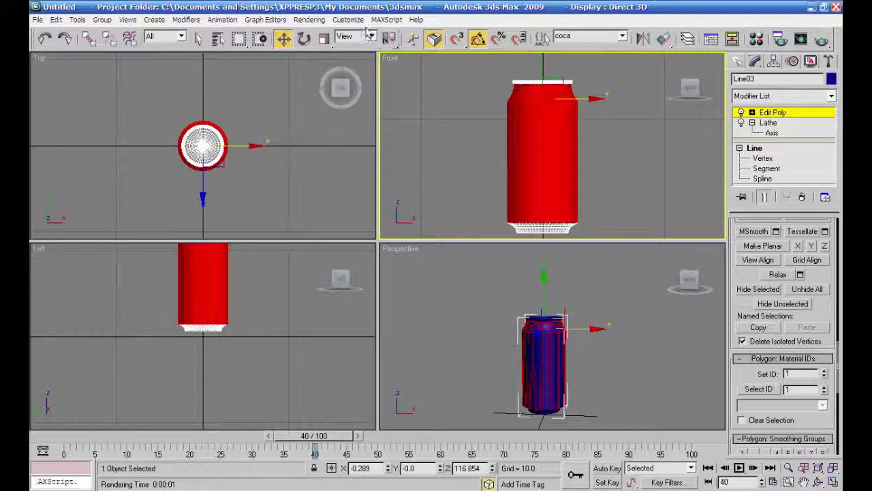
alt+middle_drag(631, 317, 627, 362)
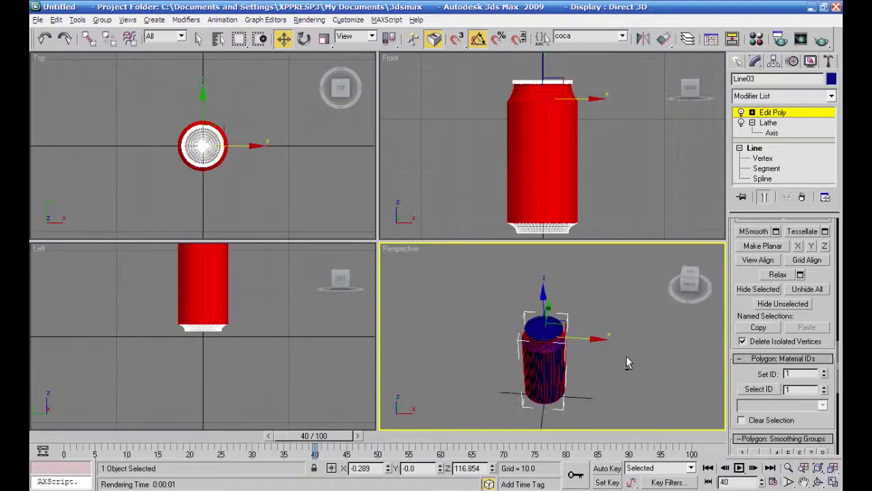
Step: Invert the polygon selection to the rim and base, assign material ID 2, and save it as selection set "metal"
click(57, 20)
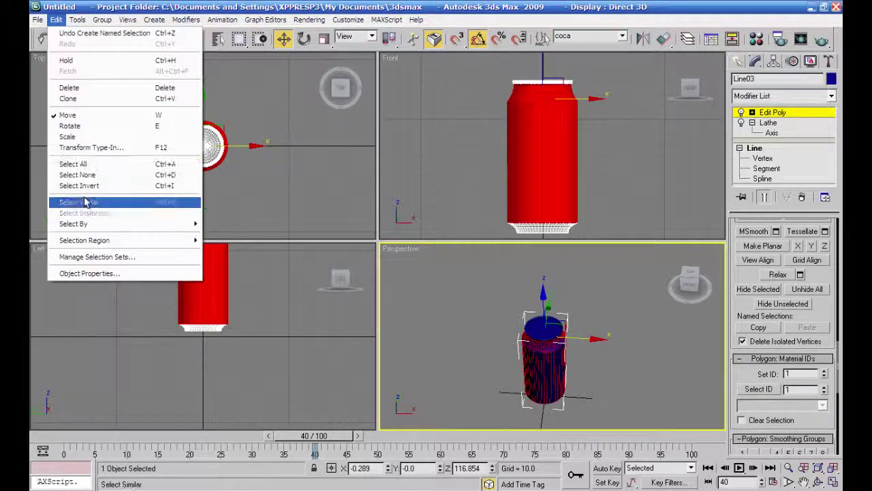
click(84, 185)
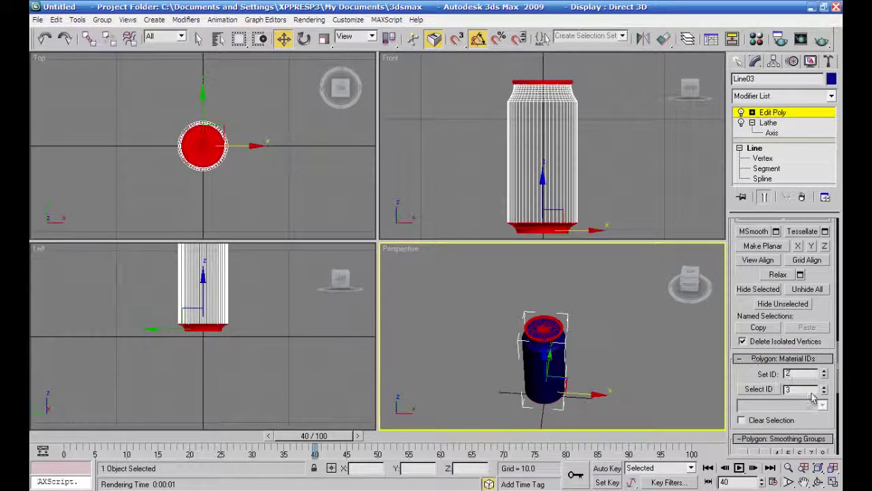
click(578, 38)
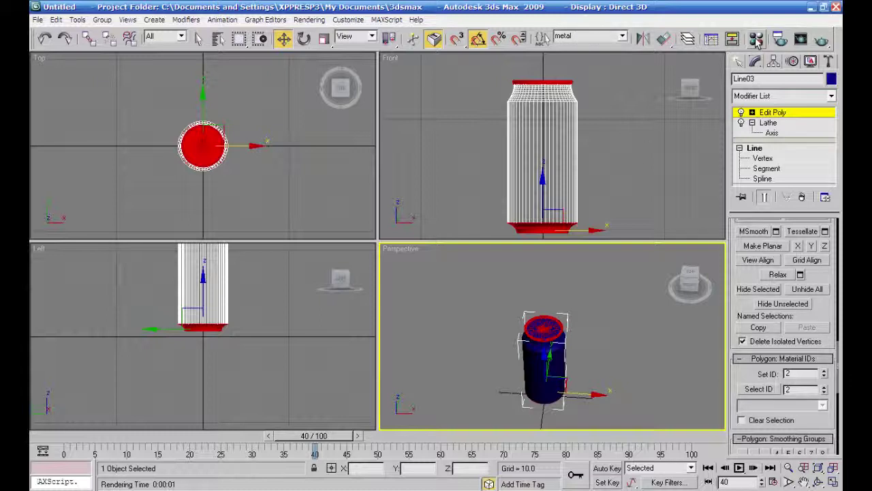
Step: Open the Material Editor and turn the unused first material in the second row into a Multi/Sub-Object material
click(757, 39)
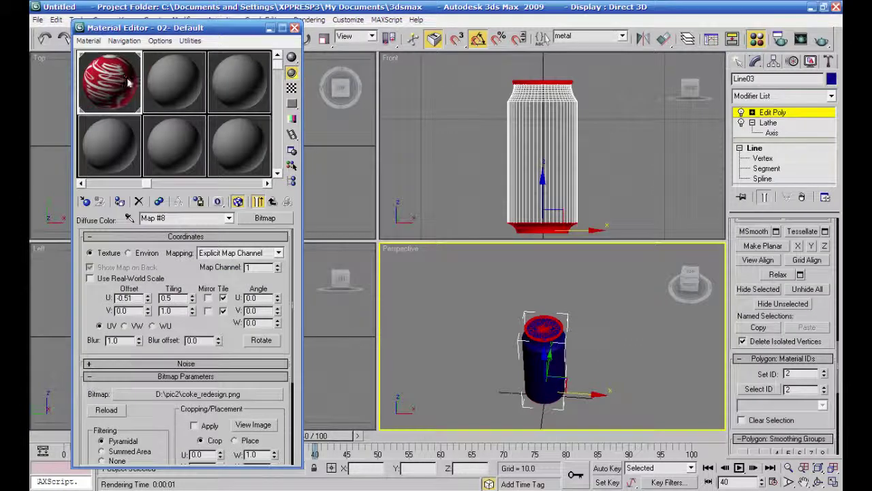
click(113, 153)
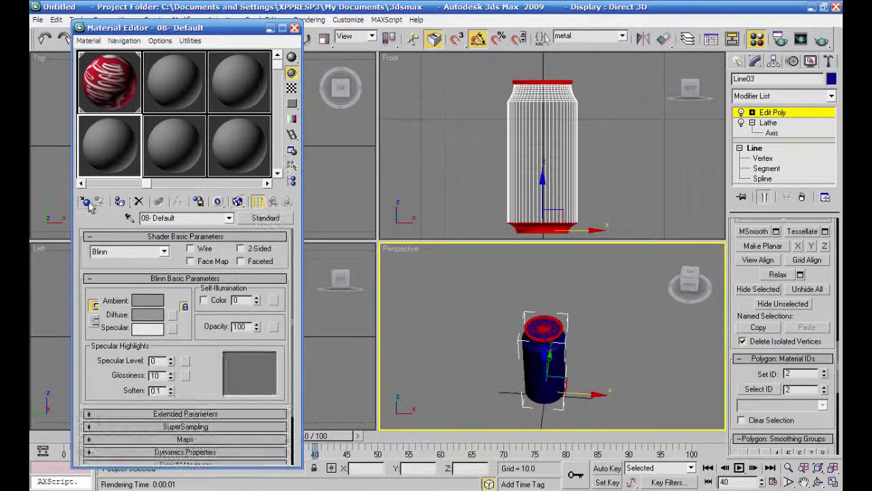
click(85, 203)
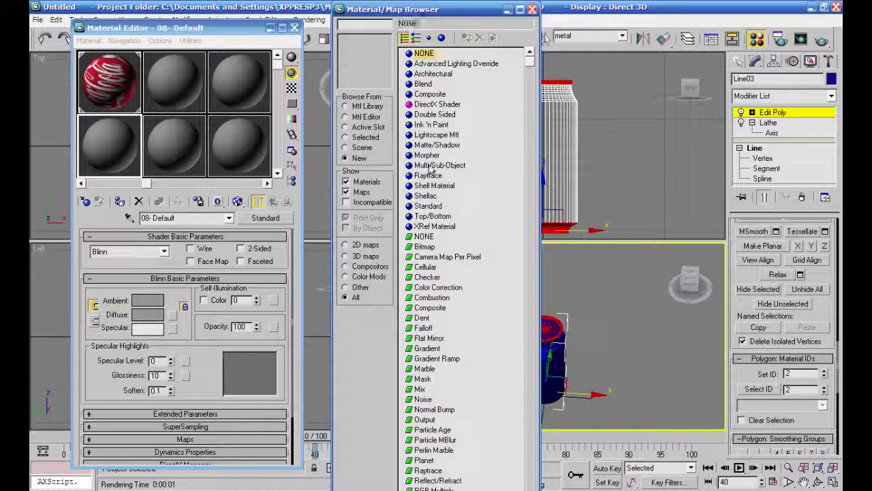
double_click(430, 167)
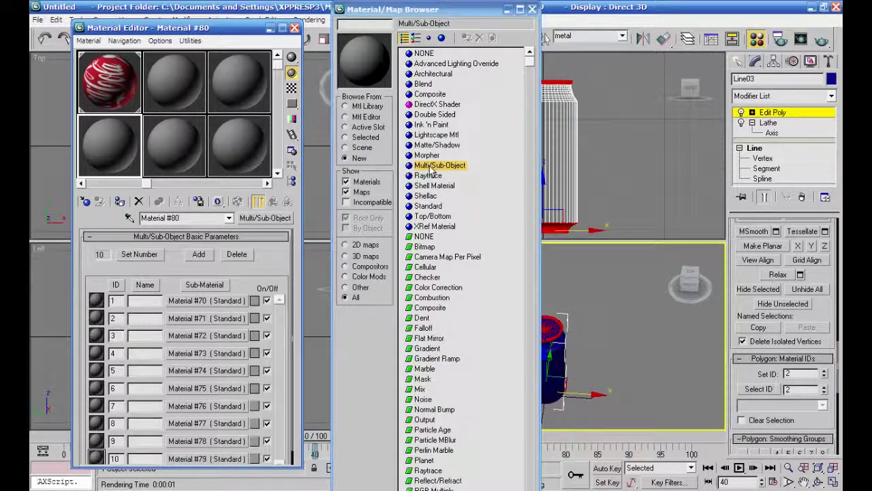
click(532, 9)
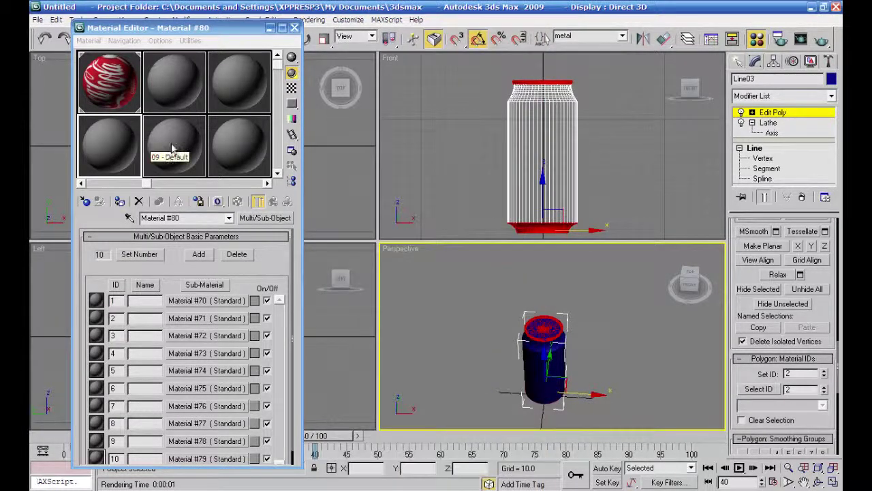
Step: Add a Bitmap map to the diffuse color of the 09 - Default material
click(171, 148)
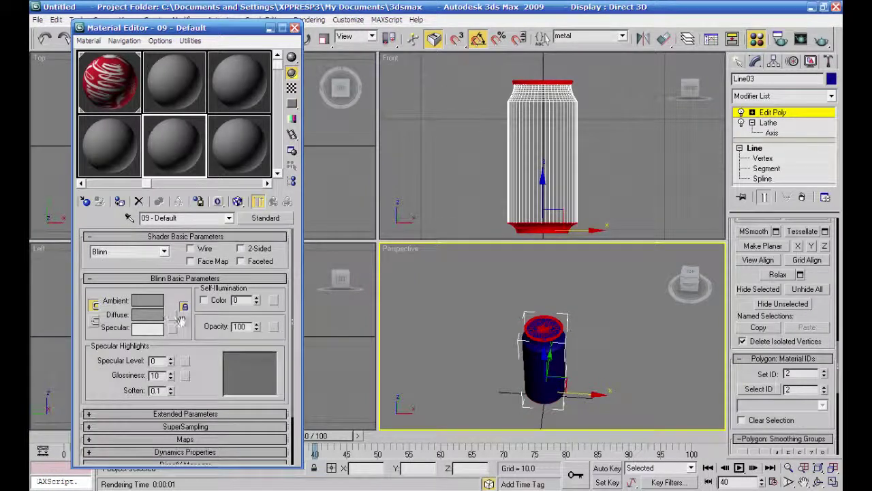
click(173, 315)
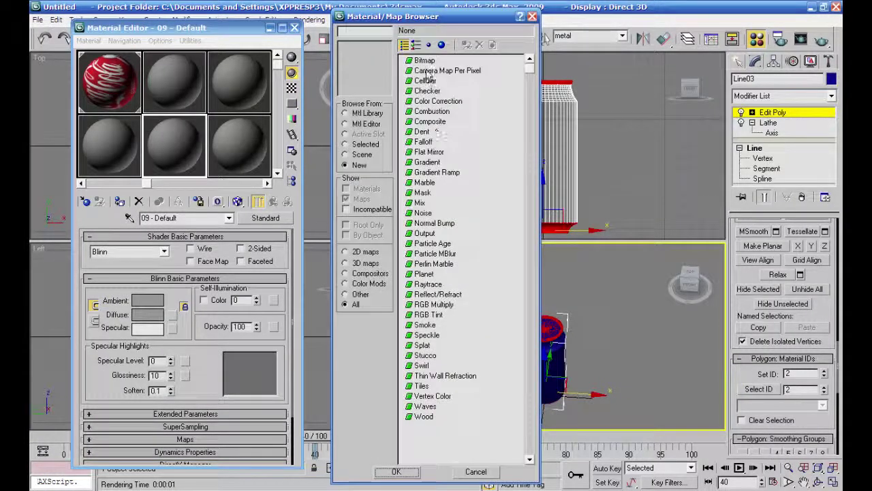
click(426, 61)
double_click(426, 60)
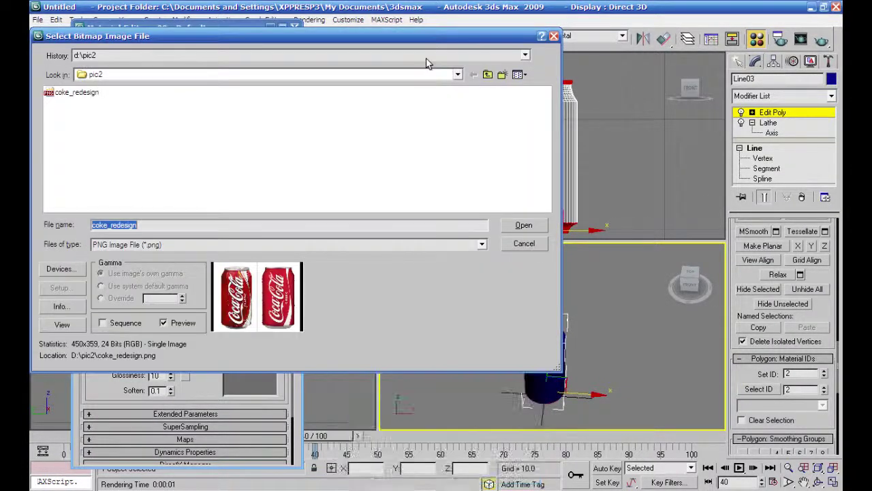
Step: Show all image formats as thumbnails in the pic2 folder and load Can_Textures_CocaCola as the bitmap
click(482, 247)
scroll(464, 274, up, 5)
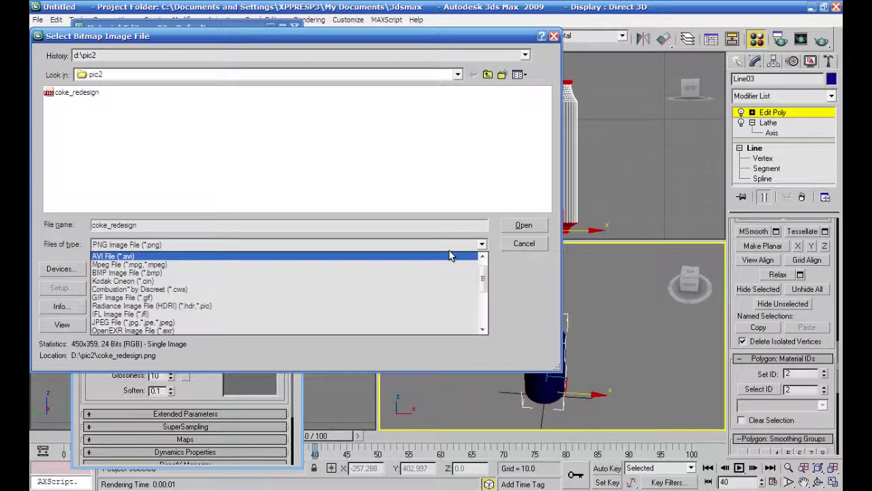
scroll(452, 260, up, 2)
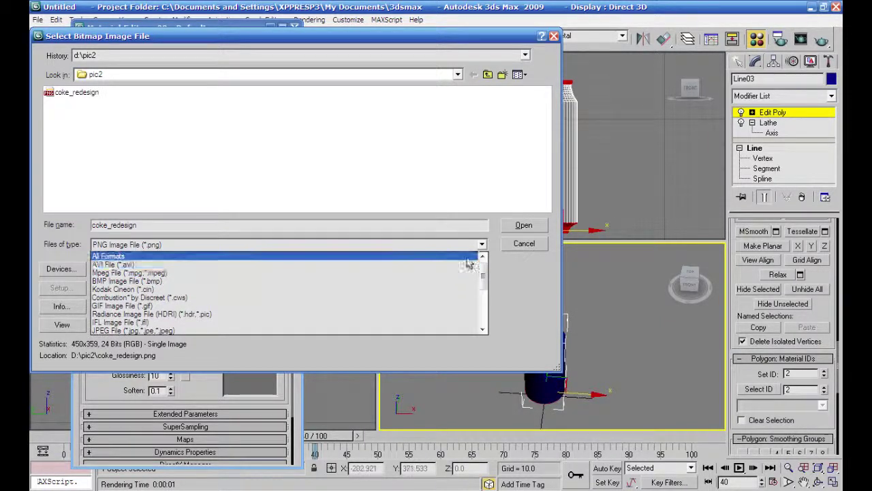
click(462, 258)
click(518, 74)
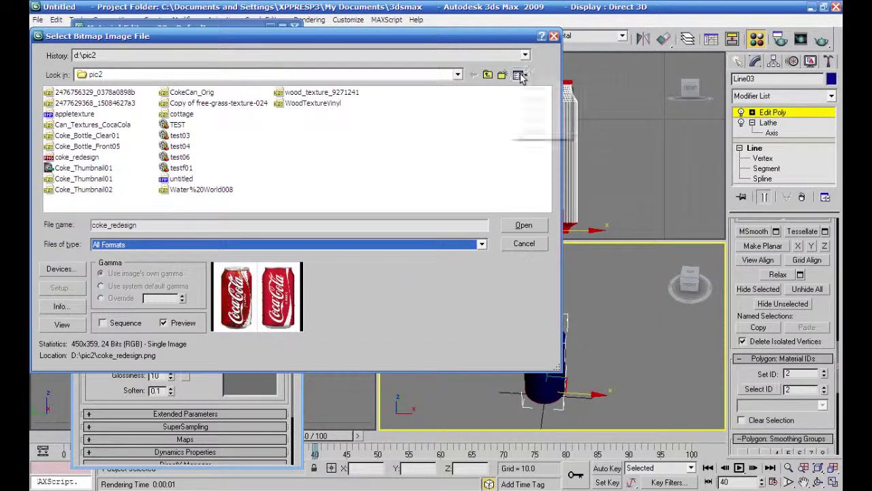
click(533, 88)
mouse_move(550, 116)
mouse_down()
mouse_move(547, 126)
mouse_move(545, 116)
mouse_up()
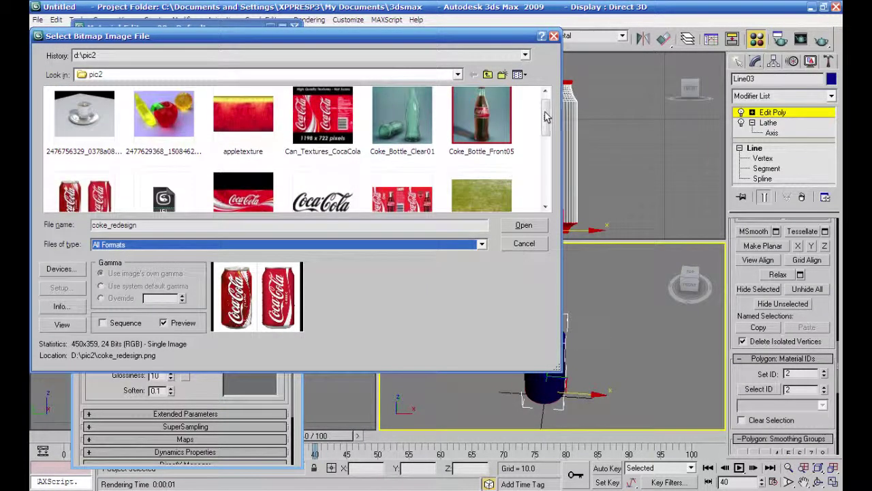
click(356, 114)
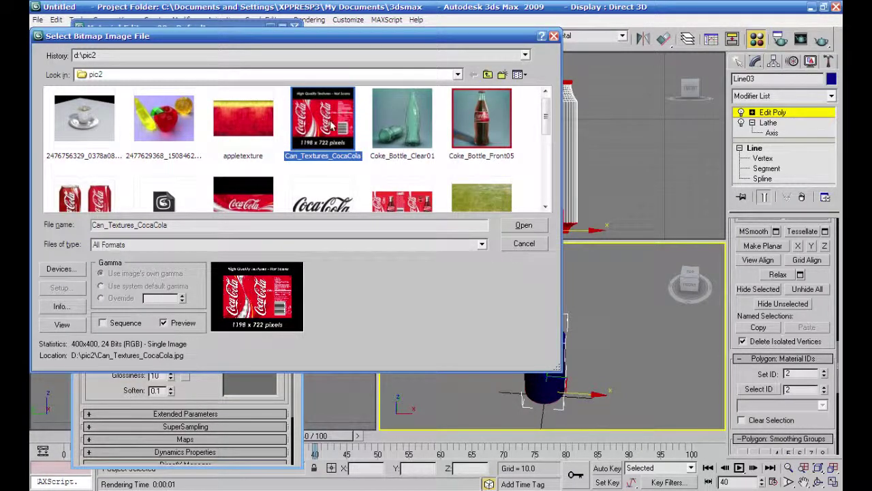
click(523, 225)
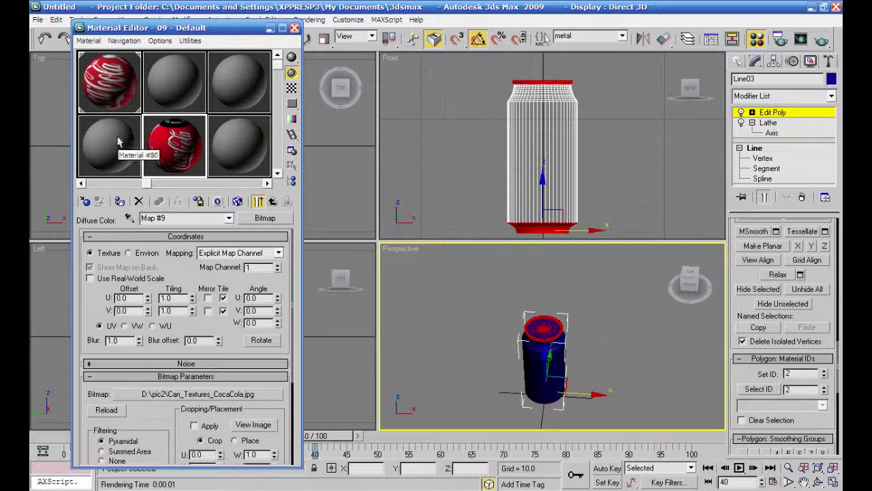
Step: Instance the Coca-Cola label material into sub-material ID 1 and the 10 - Default material into ID 2
click(180, 155)
drag(170, 143, 204, 301)
click(163, 285)
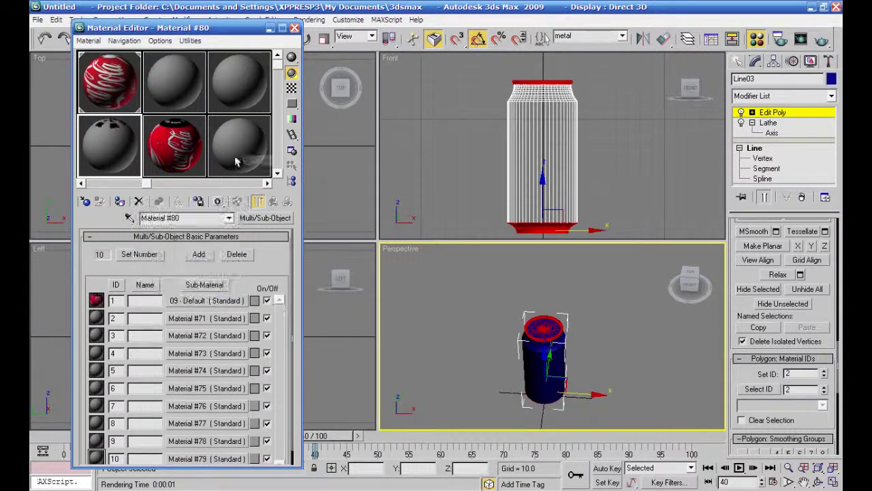
drag(242, 307, 233, 320)
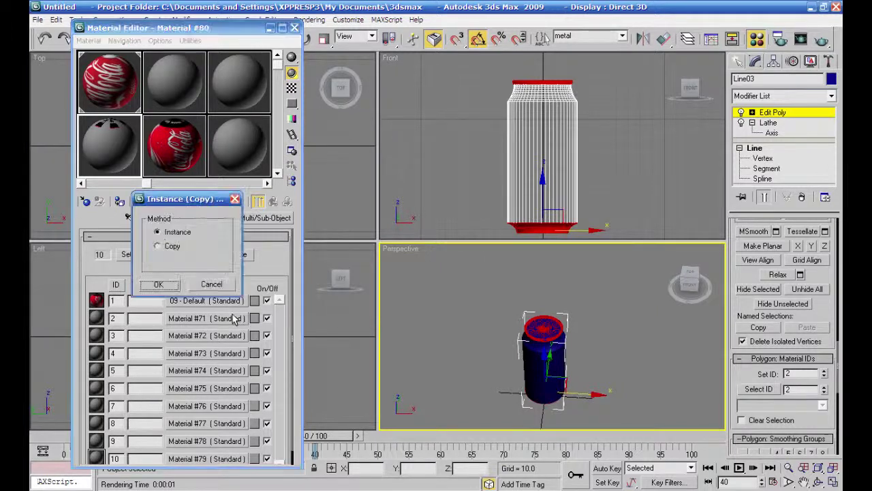
click(158, 285)
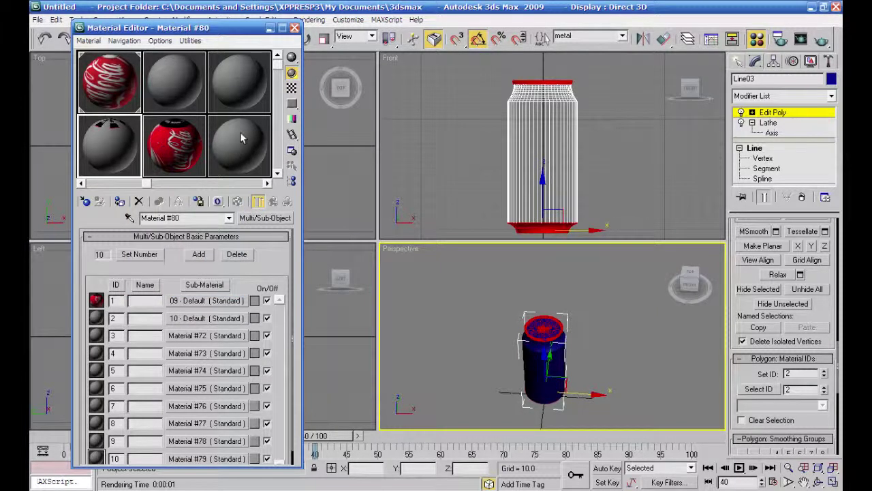
Step: Set the 10 - Default material's specular level to 206 and apply the Multi/Sub-Object material to the can
click(242, 138)
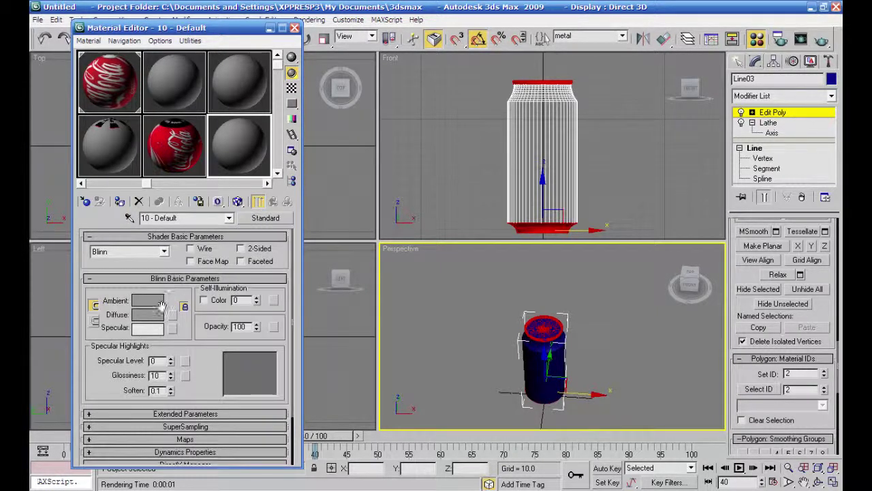
drag(170, 363, 169, 246)
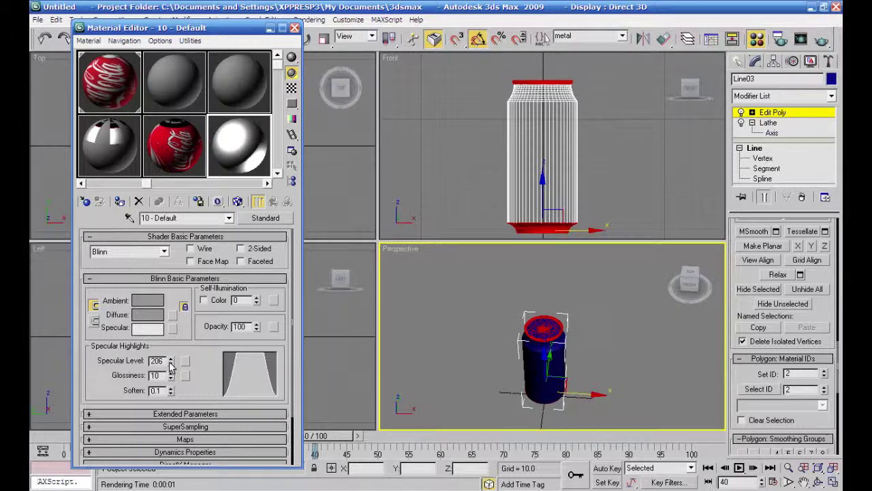
drag(104, 141, 537, 367)
Step: Turn on viewport display for the Coca-Cola label map and for the 10 - Default metal material
click(171, 160)
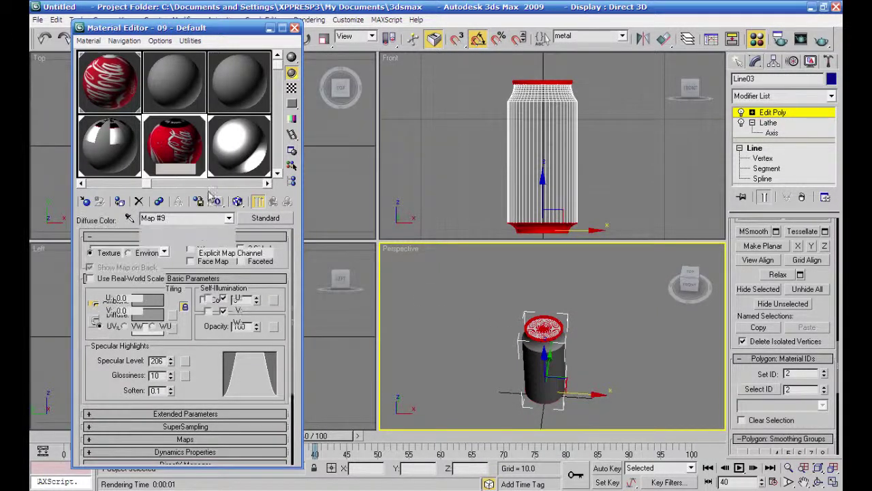
click(238, 202)
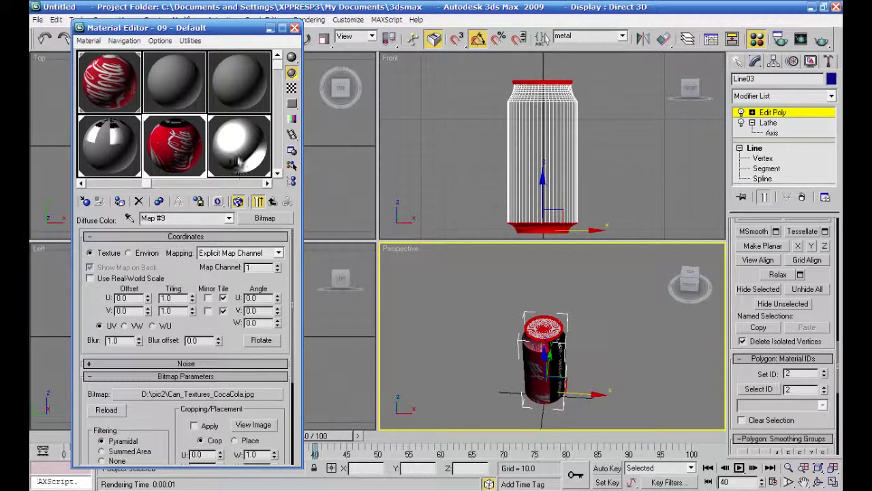
click(242, 171)
click(237, 202)
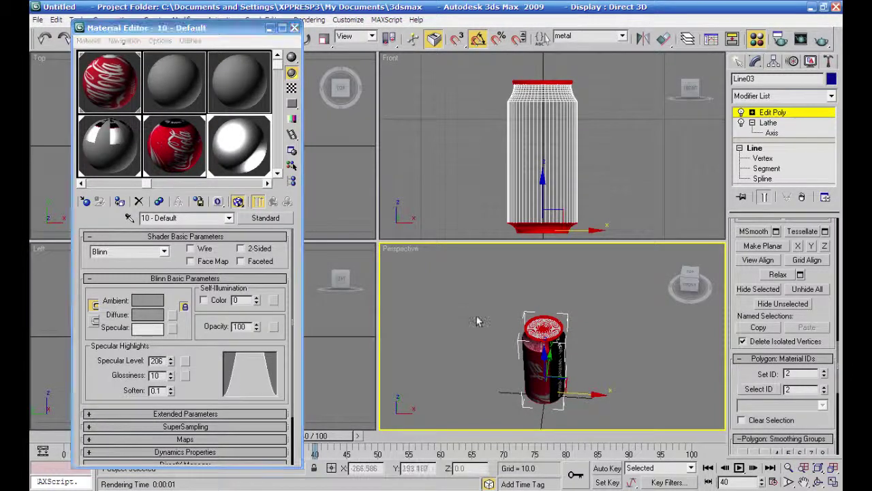
Step: Deselect the polygons and examine the can's lid, body and base materials from above and from the side
click(595, 373)
alt+middle_drag(595, 373, 574, 352)
scroll(574, 351, up, 5)
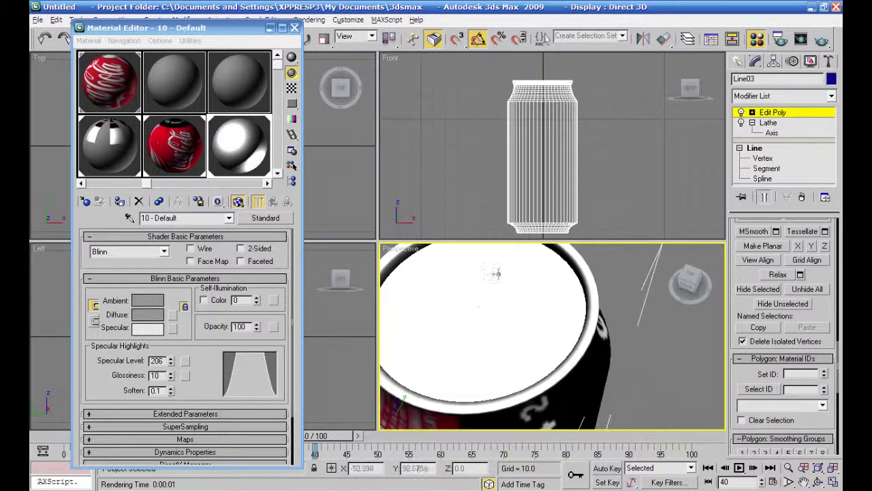
scroll(497, 298, down, 5)
alt+middle_drag(497, 308, 661, 242)
alt+middle_drag(481, 251, 463, 229)
scroll(477, 331, down, 3)
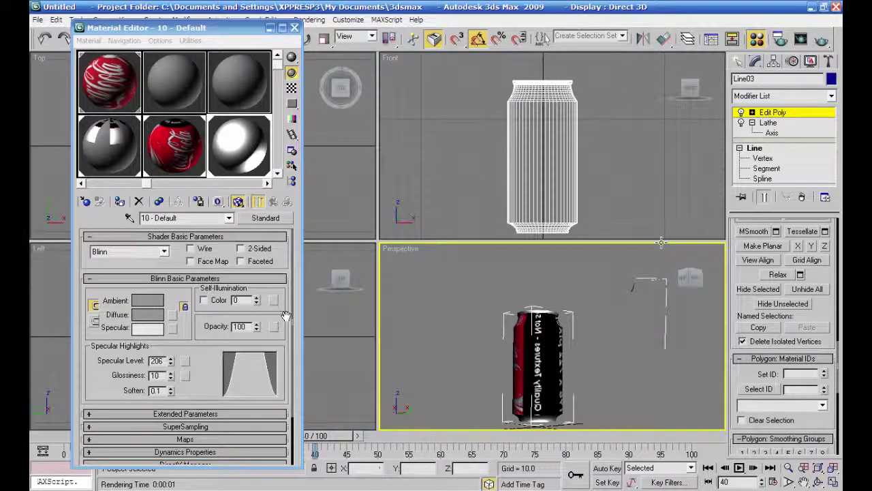
Step: Crop the label bitmap to its red artwork with V 0.192 and H 0.61, and apply the cropping
click(186, 159)
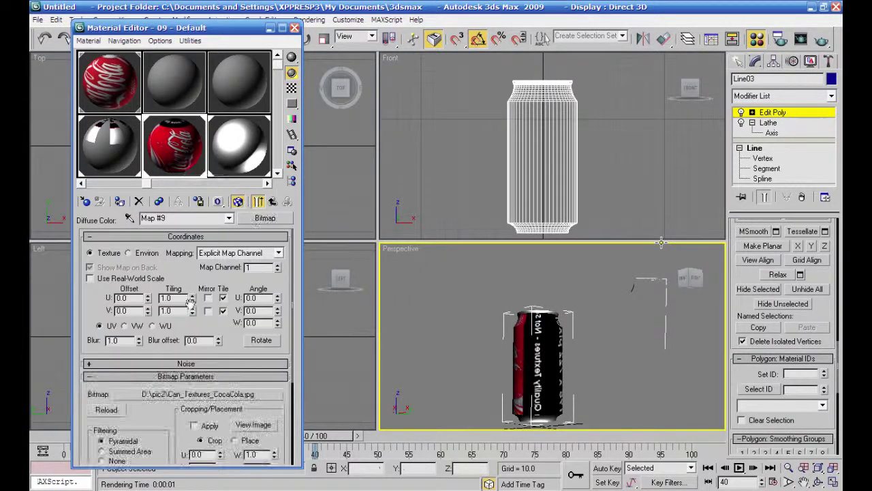
scroll(232, 352, down, 3)
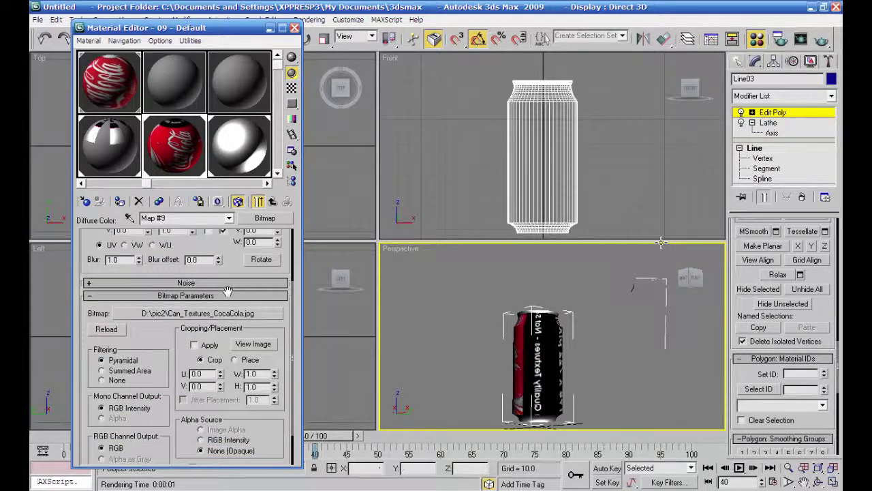
click(253, 344)
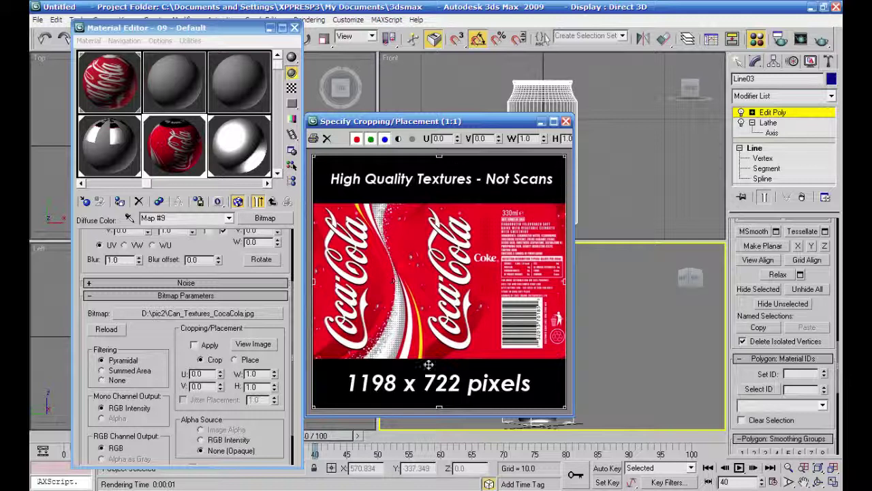
drag(439, 157, 440, 204)
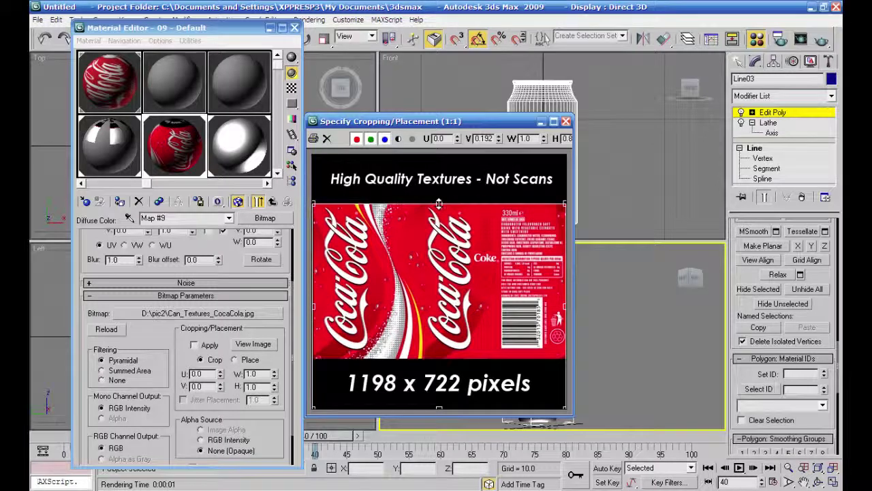
drag(441, 408, 447, 359)
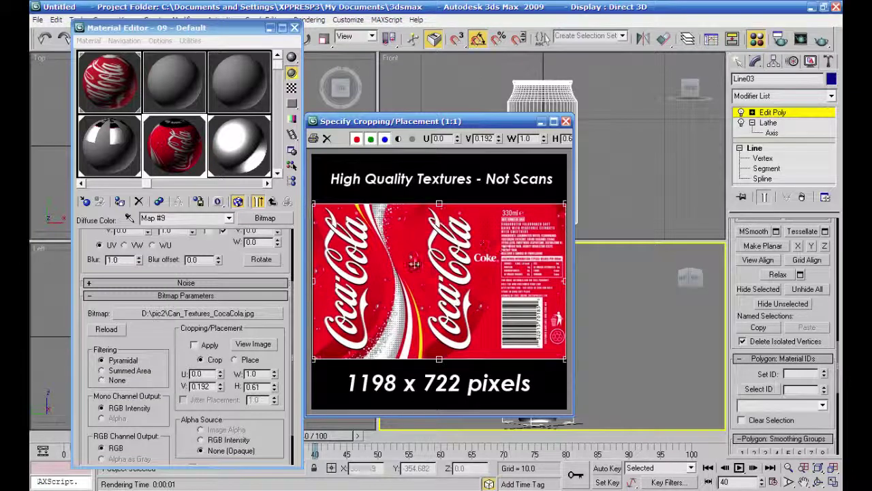
click(566, 121)
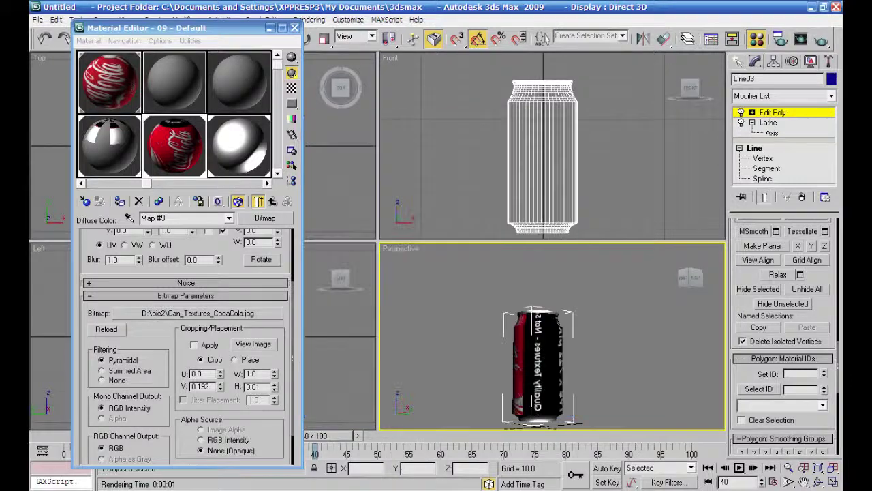
click(194, 346)
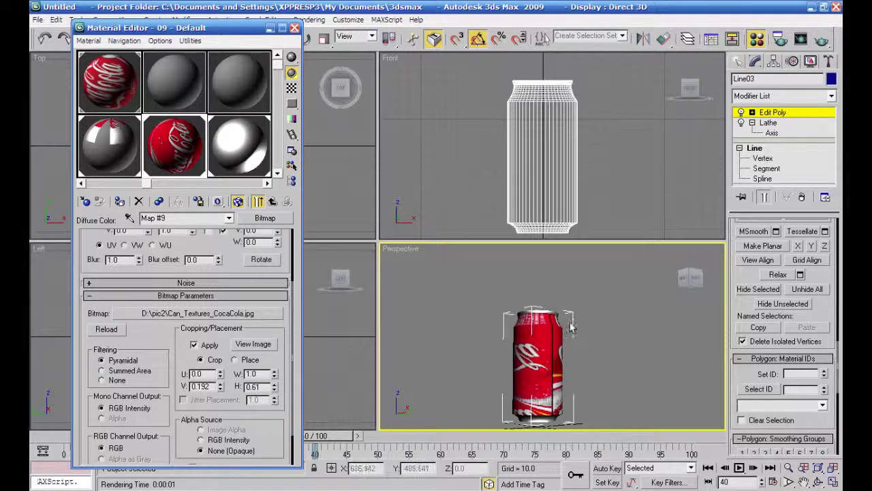
Step: Examine up close how the cropped label wraps around the can's body in the Perspective view
click(600, 325)
alt+middle_drag(623, 351, 556, 261)
scroll(572, 345, up, 3)
scroll(556, 261, down, 2)
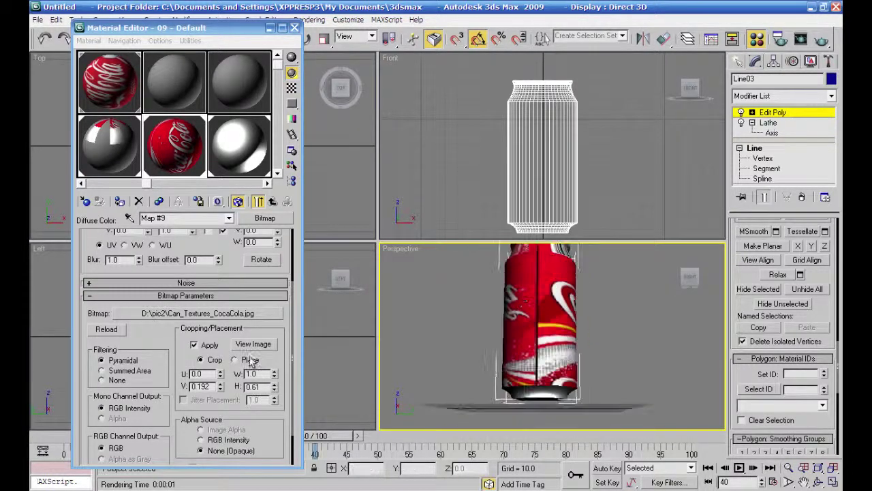
Step: Tighten the label bitmap's crop to U 0.005, V 0.2, W 0.99 and H 0.6
click(253, 345)
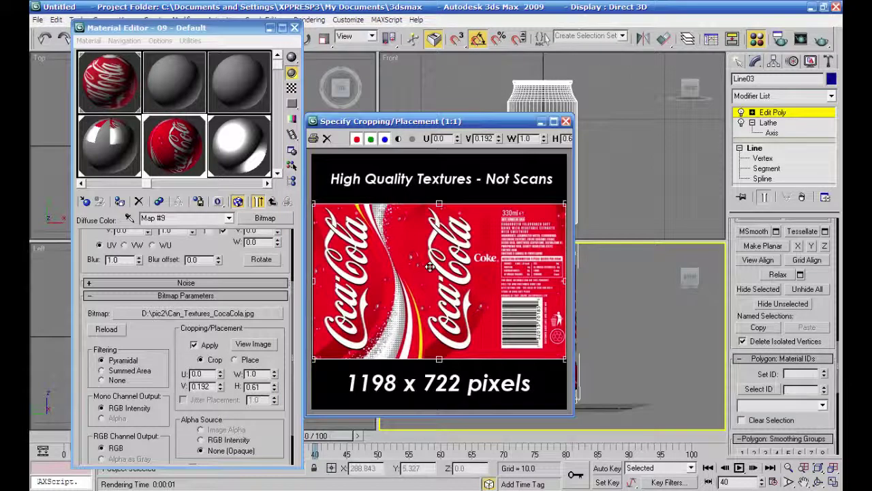
drag(317, 281, 315, 280)
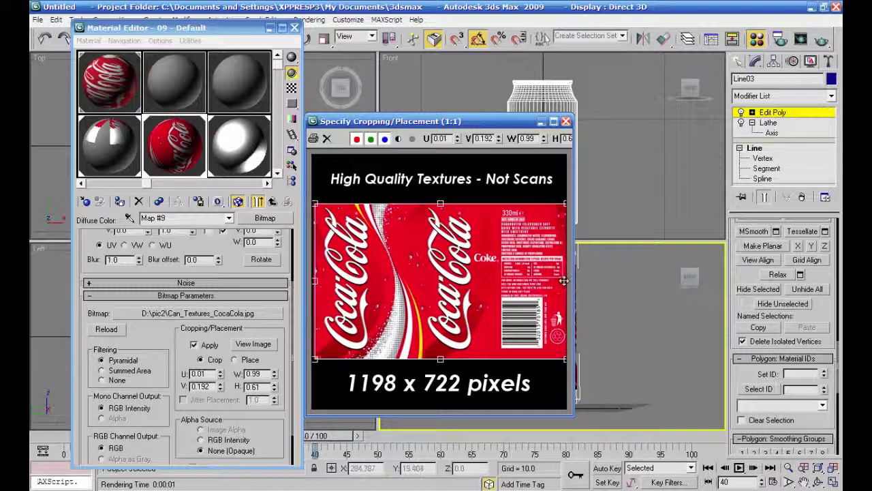
drag(563, 281, 563, 281)
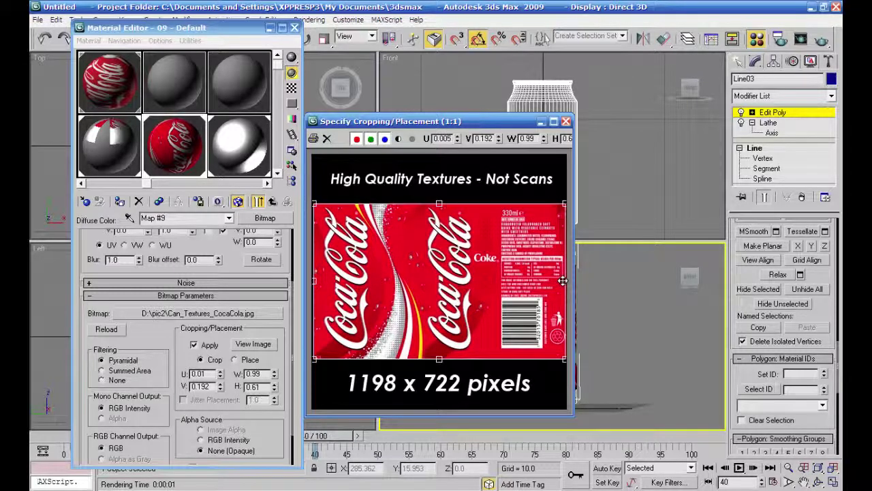
drag(438, 202, 436, 205)
drag(440, 357, 439, 359)
click(566, 122)
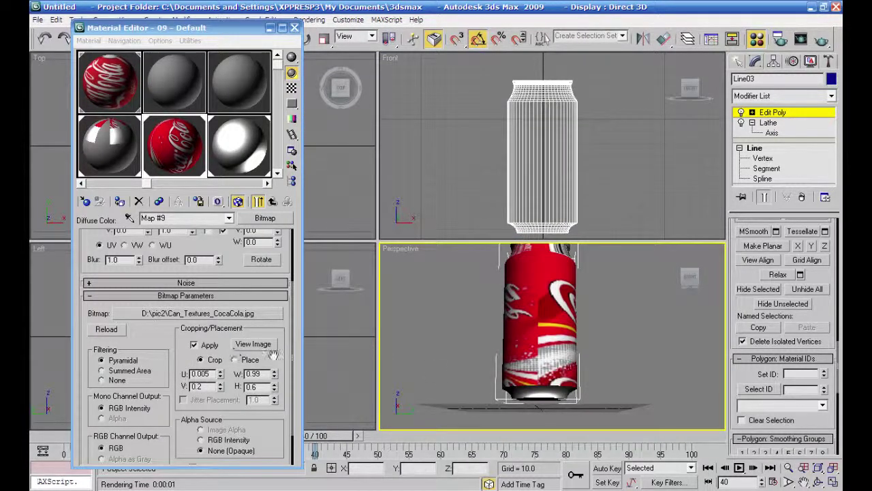
Step: Select the can's body polygons with the named selection set coca and apply a UVW Map modifier to them
alt+middle_drag(479, 362, 383, 409)
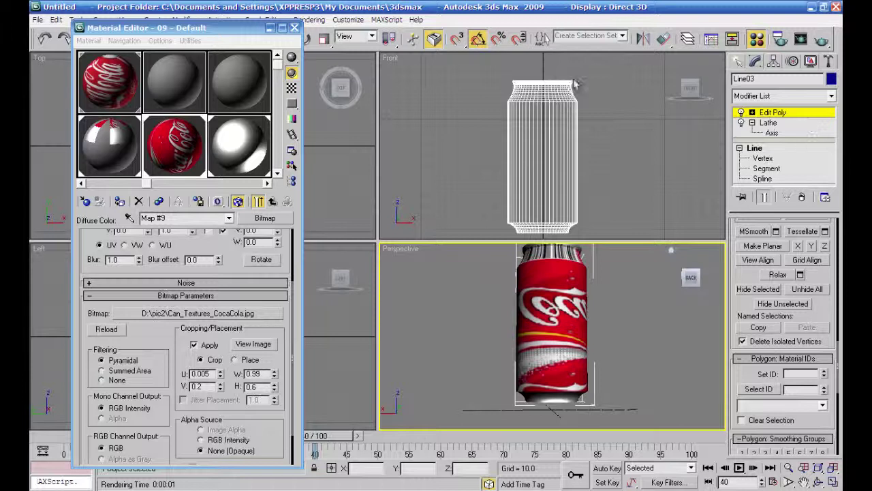
click(622, 36)
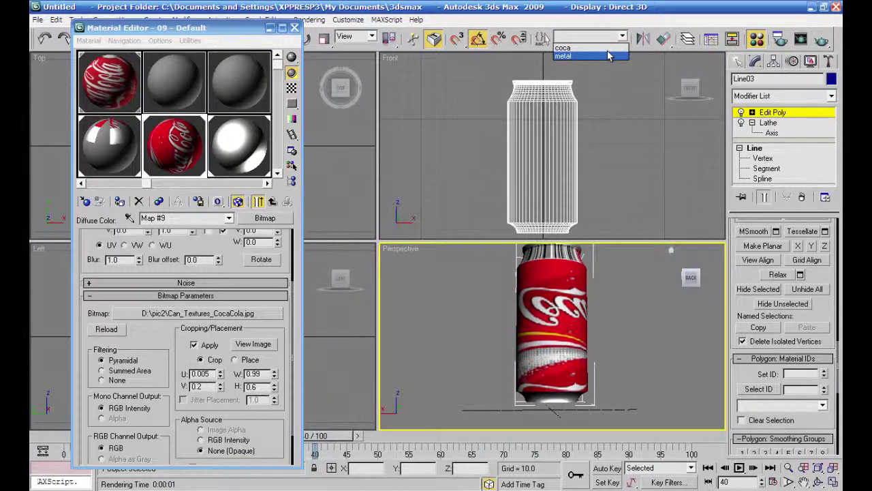
click(610, 48)
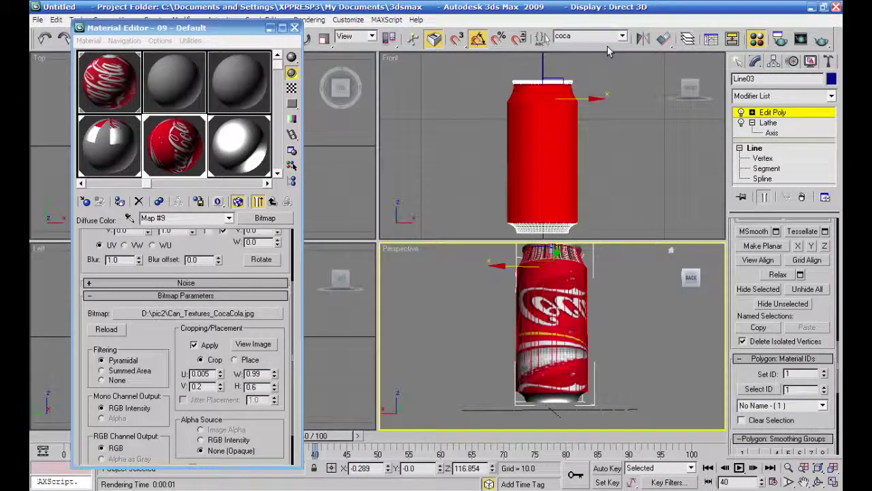
click(831, 96)
drag(833, 123, 837, 416)
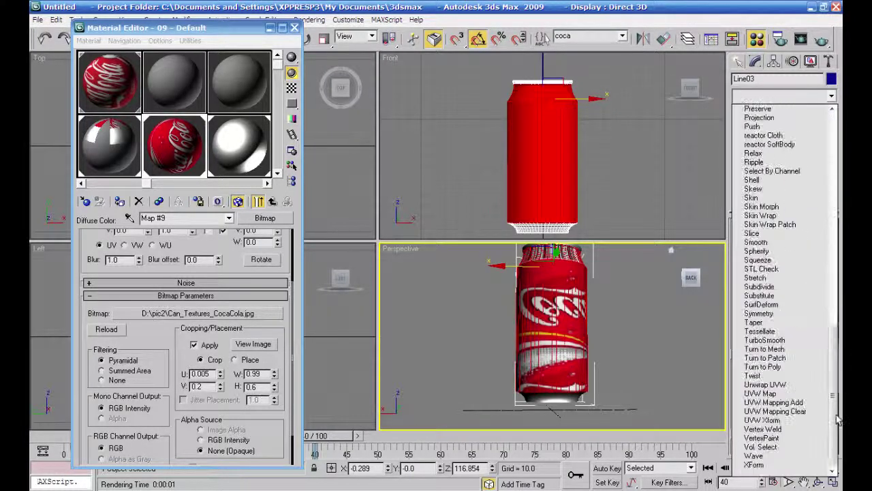
click(806, 392)
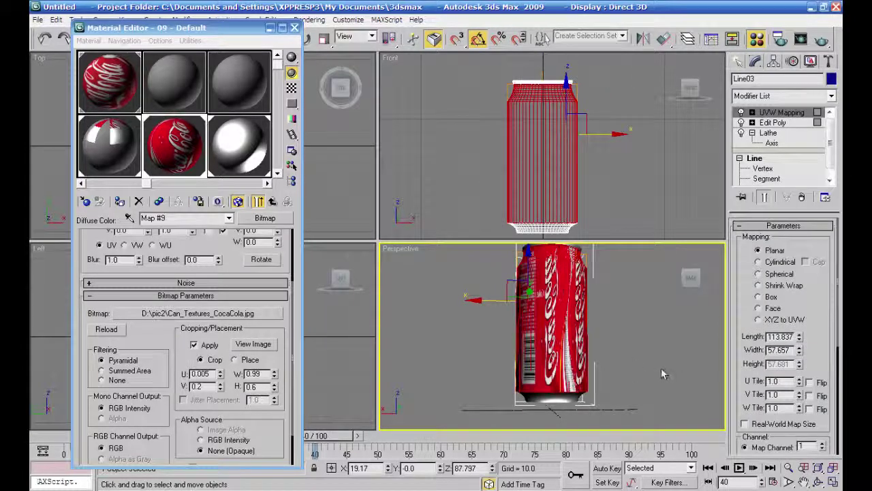
Step: Change the UVW Mapping type to Cylindrical and activate the Rotate tool
alt+middle_drag(654, 355, 679, 368)
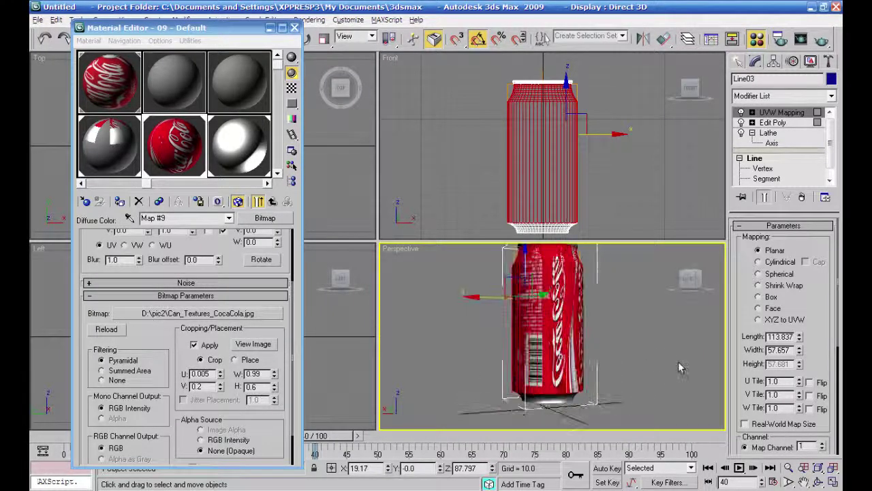
click(759, 262)
middle_drag(644, 370, 514, 397)
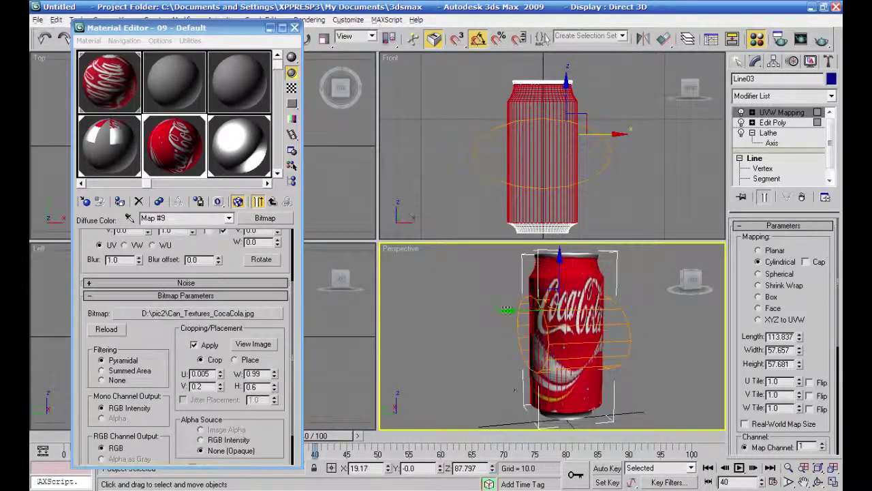
click(323, 40)
click(573, 181)
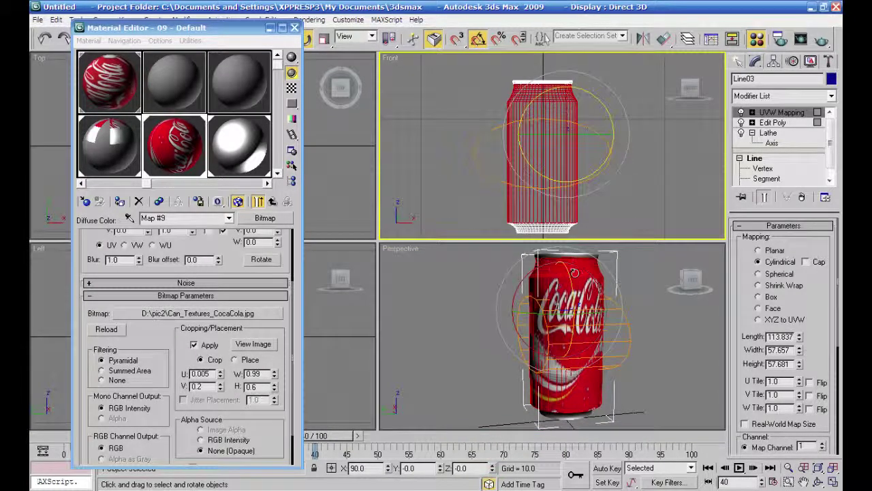
alt+middle_drag(492, 361, 579, 365)
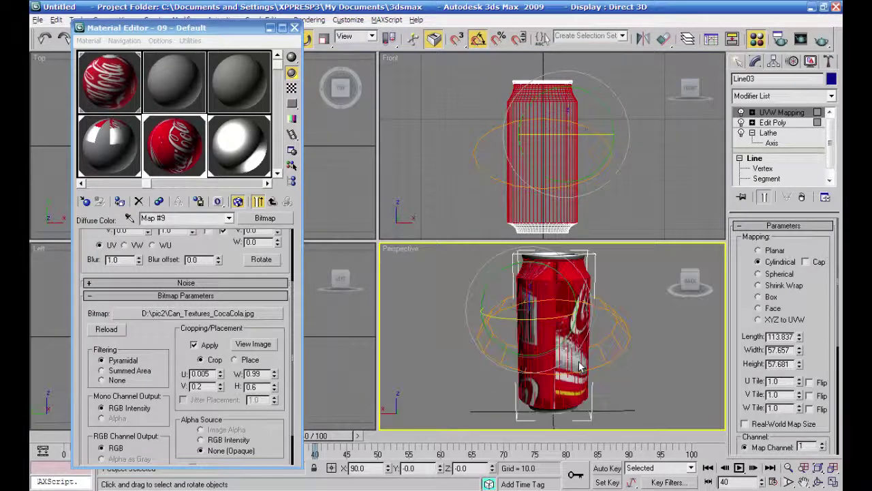
drag(529, 320, 527, 315)
key(ctrl+z)
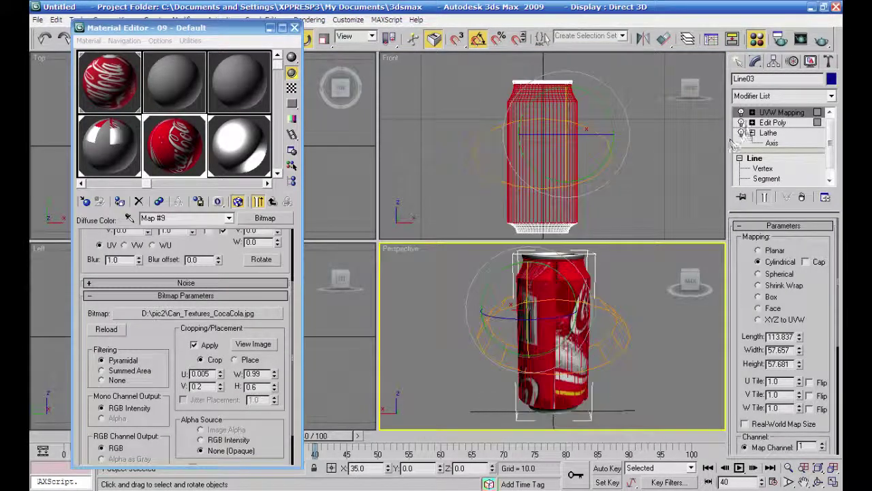
Step: Rotate the UVW Mapping gizmo 90 degrees about X, fit it to the can's body and deselect the can
click(753, 112)
click(775, 122)
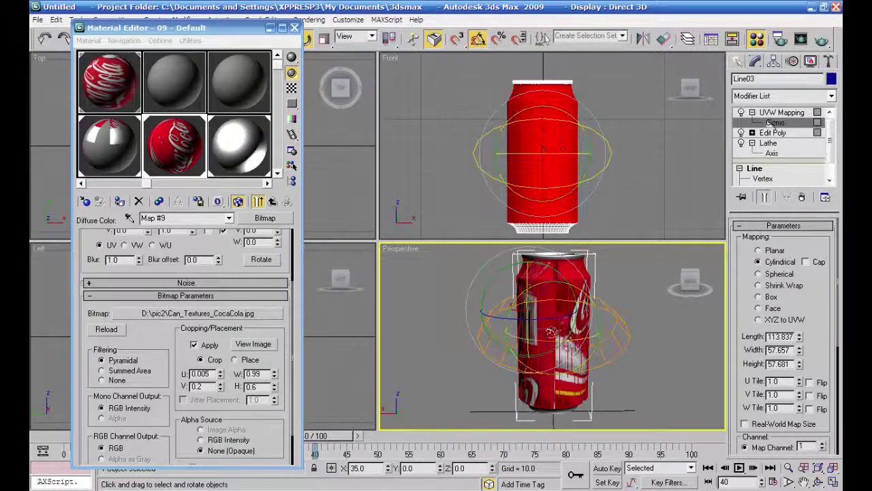
drag(552, 322, 552, 271)
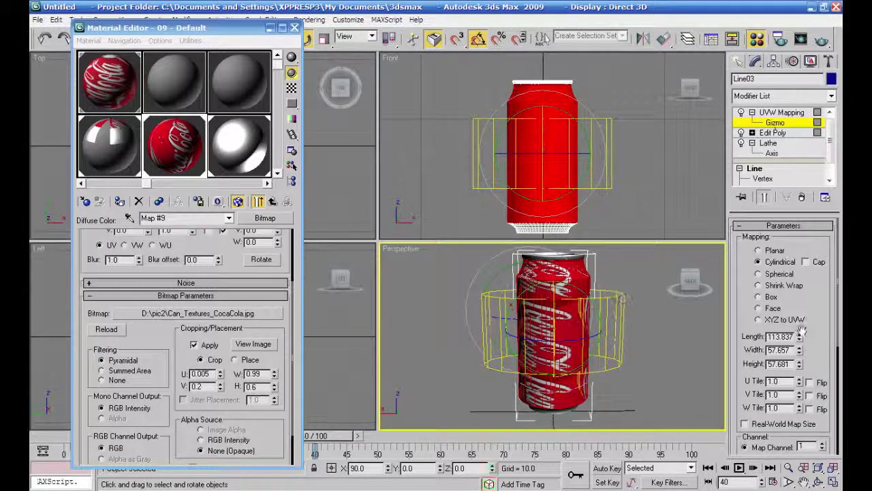
scroll(812, 319, down, 5)
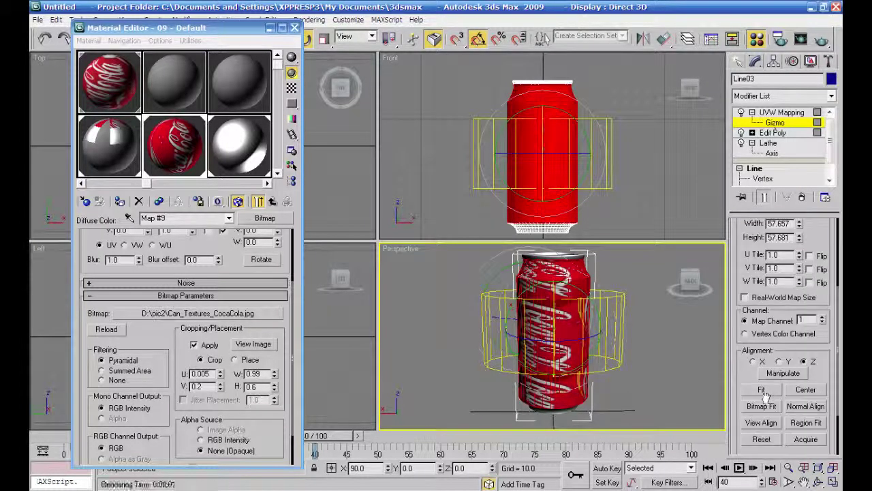
click(761, 389)
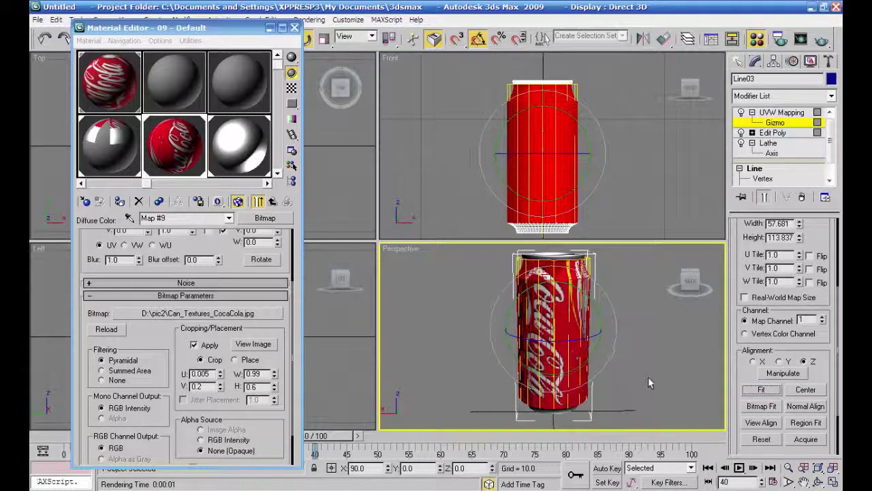
click(612, 362)
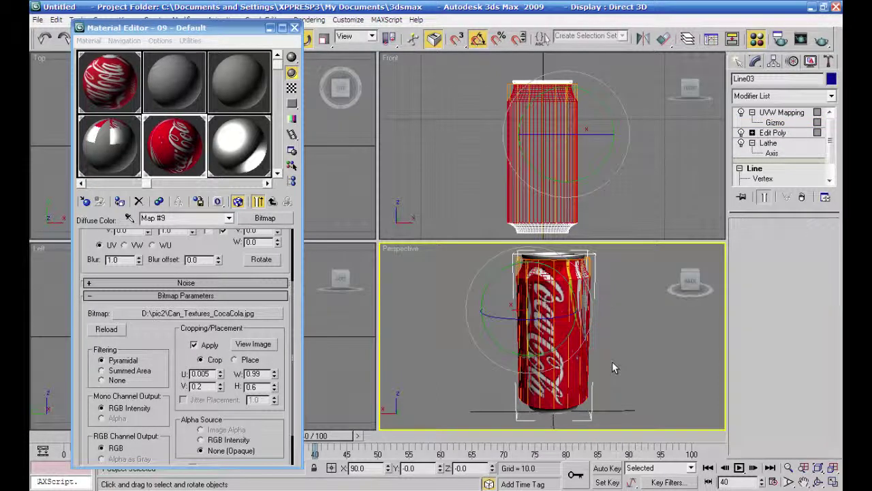
Step: Rotate the can's UVW Mapping gizmo -180 degrees about Y to turn the label upright, and deselect the can
alt+middle_drag(616, 377, 668, 376)
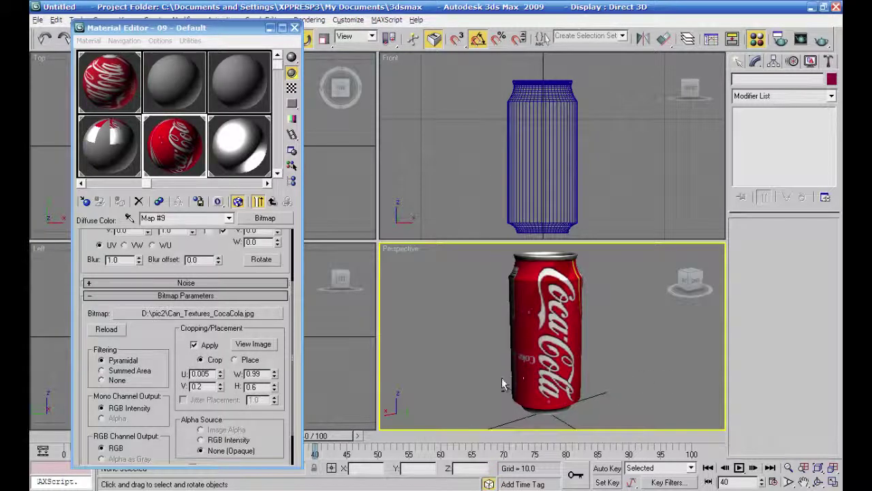
alt+middle_drag(549, 364, 323, 341)
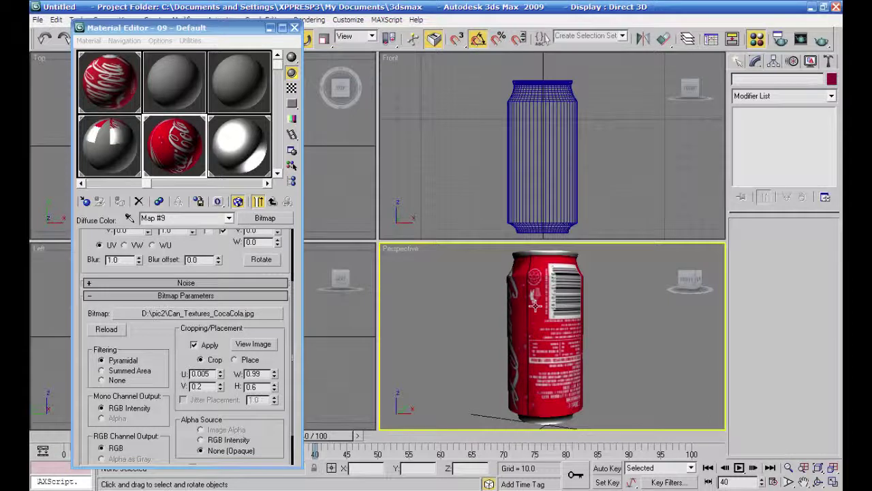
alt+middle_drag(468, 365, 521, 350)
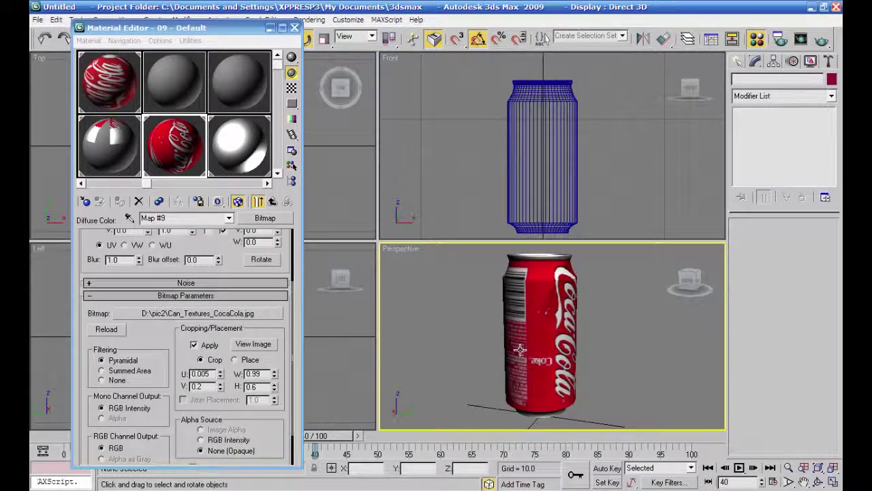
click(552, 292)
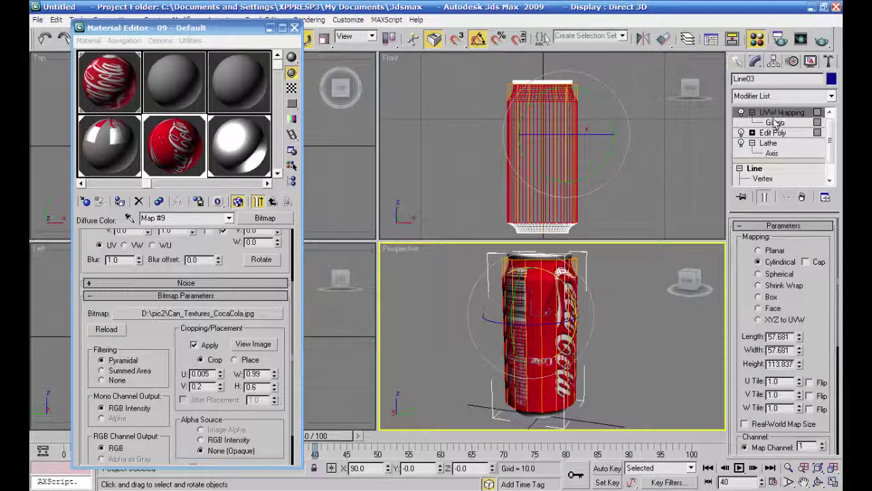
click(775, 123)
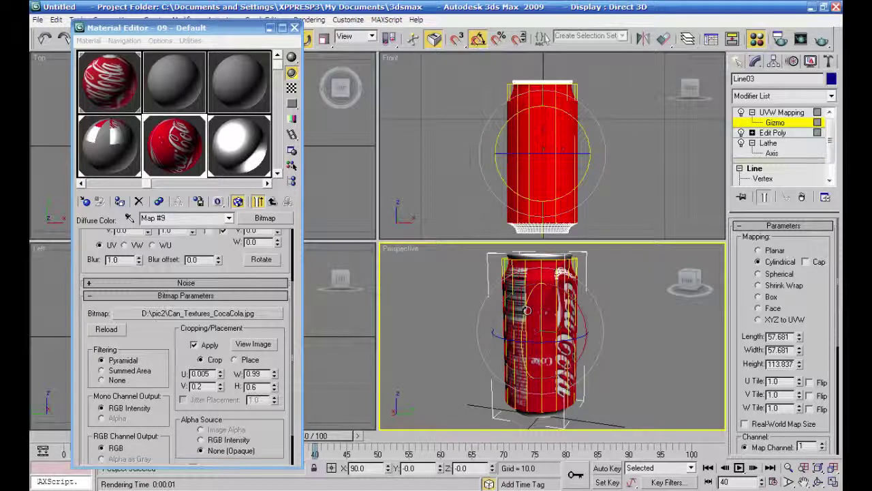
drag(527, 313, 565, 203)
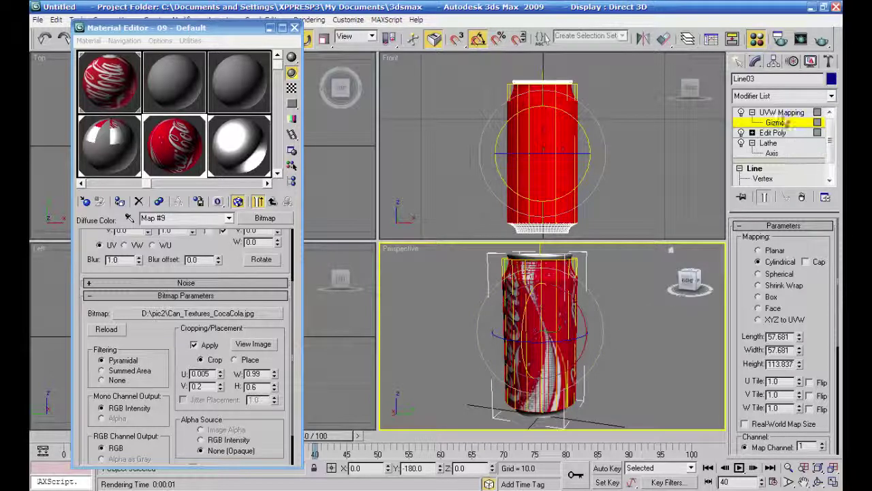
click(775, 122)
click(652, 335)
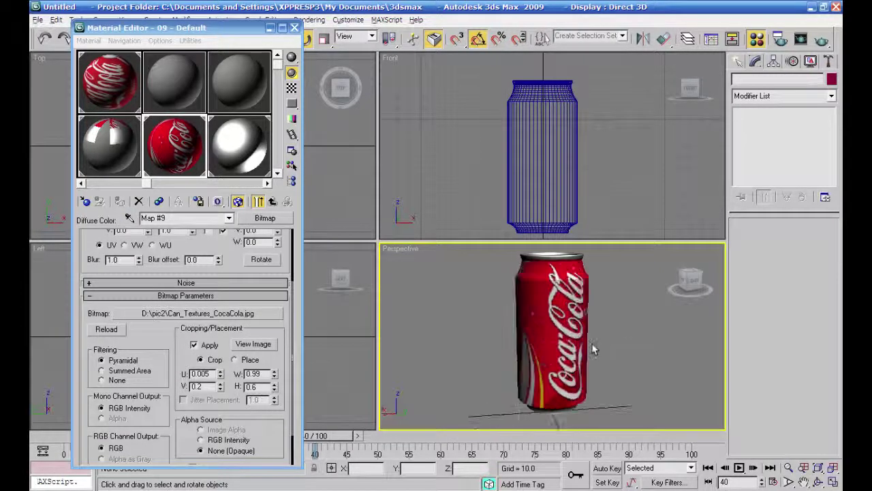
Step: Frame the labelled can from slightly above in the Perspective view and render it
alt+middle_drag(567, 348, 476, 342)
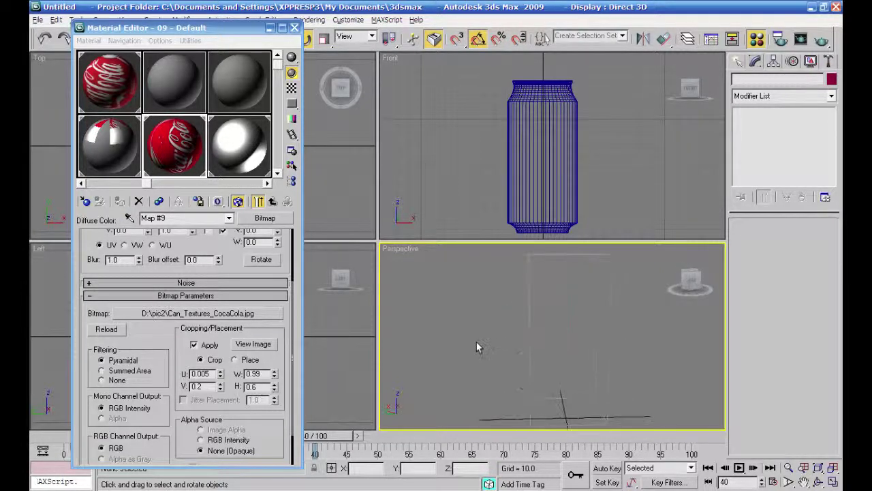
mouse_move(651, 353)
alt+middle_down()
mouse_move(528, 346)
mouse_move(615, 365)
mouse_move(531, 353)
mouse_move(467, 361)
mouse_move(470, 293)
mouse_move(503, 271)
mouse_move(557, 378)
mouse_move(583, 297)
mouse_move(593, 331)
mouse_move(575, 383)
alt+middle_up()
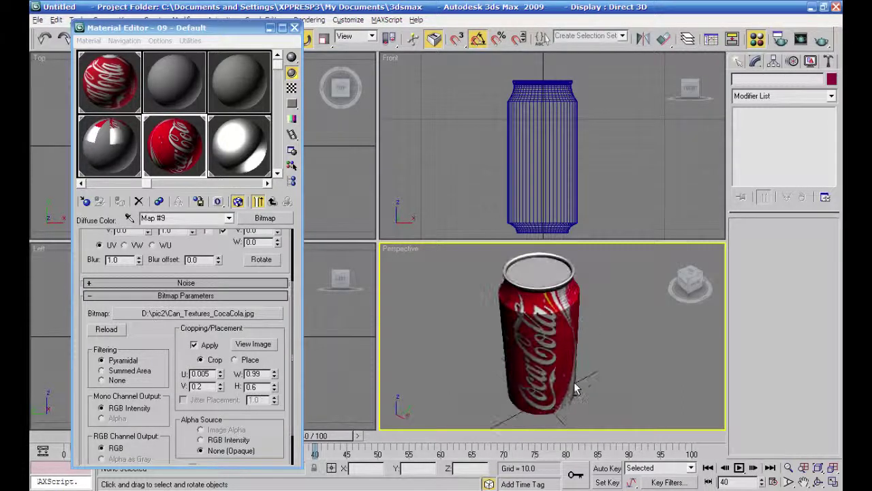
middle_drag(612, 349, 599, 374)
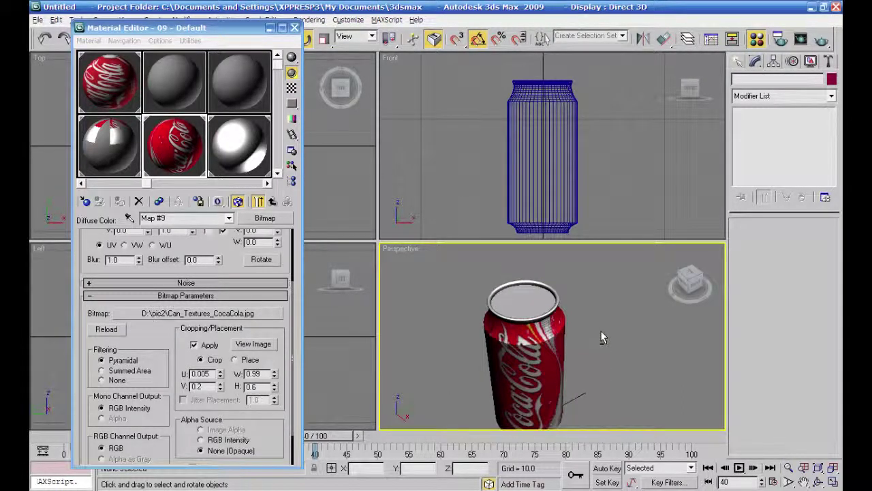
alt+middle_drag(600, 331, 601, 323)
click(822, 40)
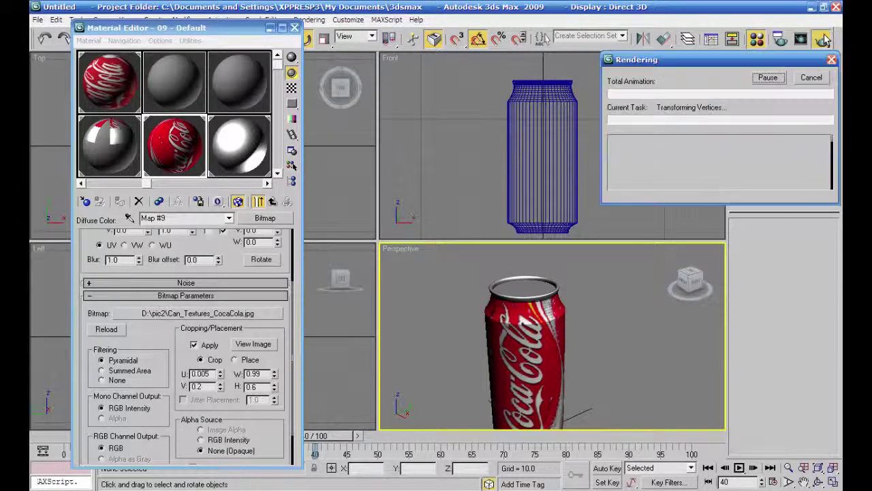